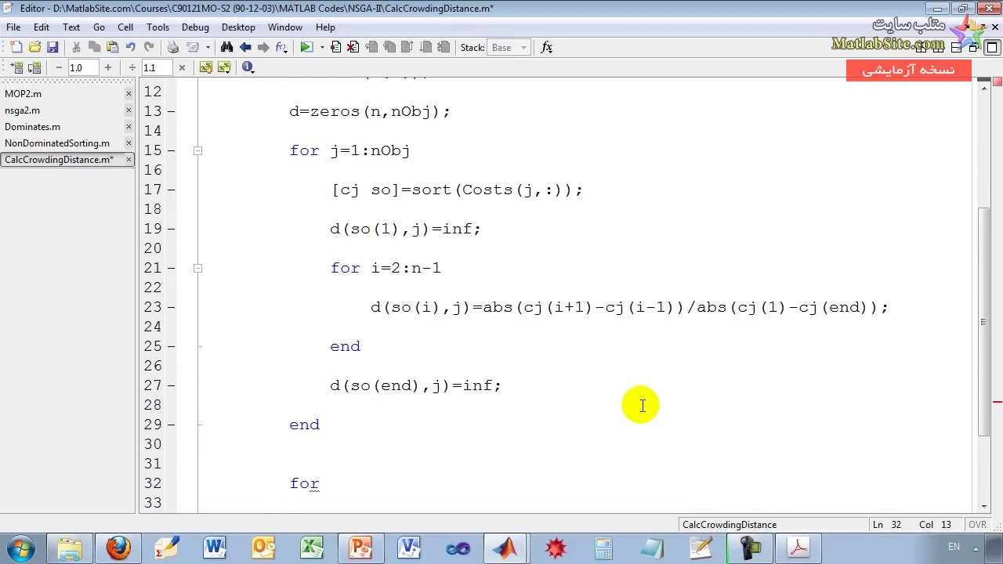
# - Complete the new for loop below the objective loop as i=1:n, with blank lines around its body
pyautogui.write('i=1:n')
pyautogui.press('Return')
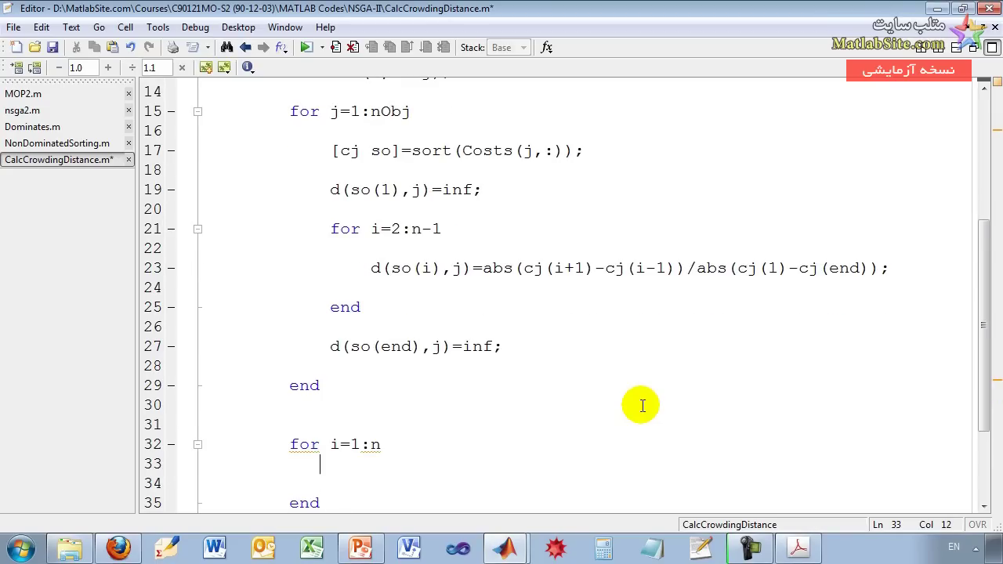
pyautogui.press('Down')
pyautogui.press('Return')
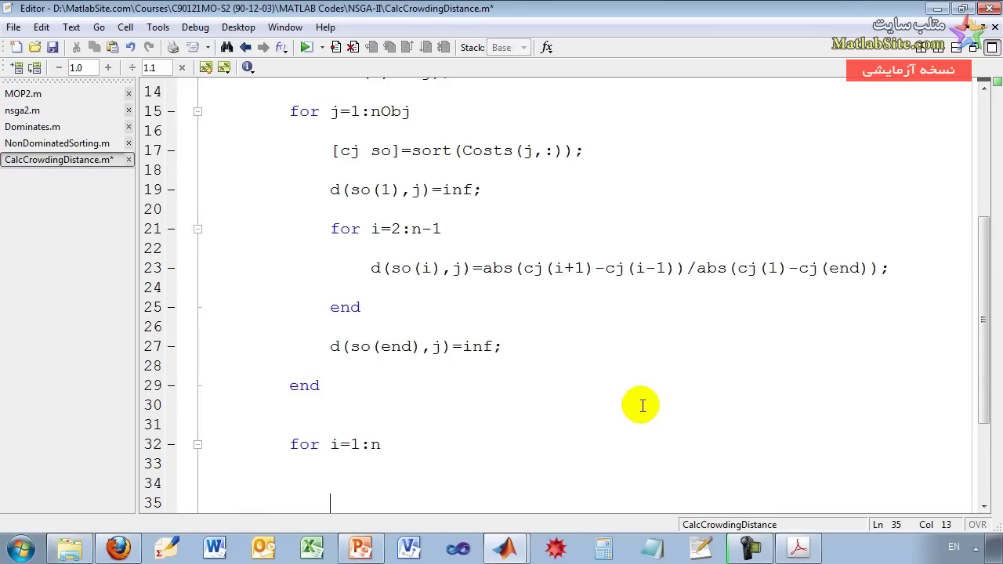
pyautogui.press('Up')
pyautogui.hotkey('shift', 'Right')
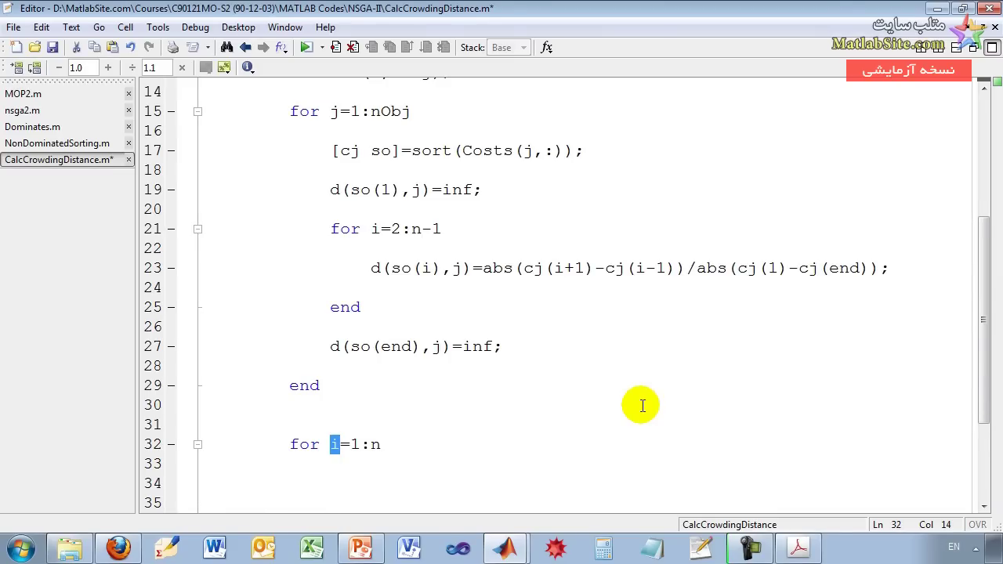
pyautogui.scroll(-2, 641, 406)
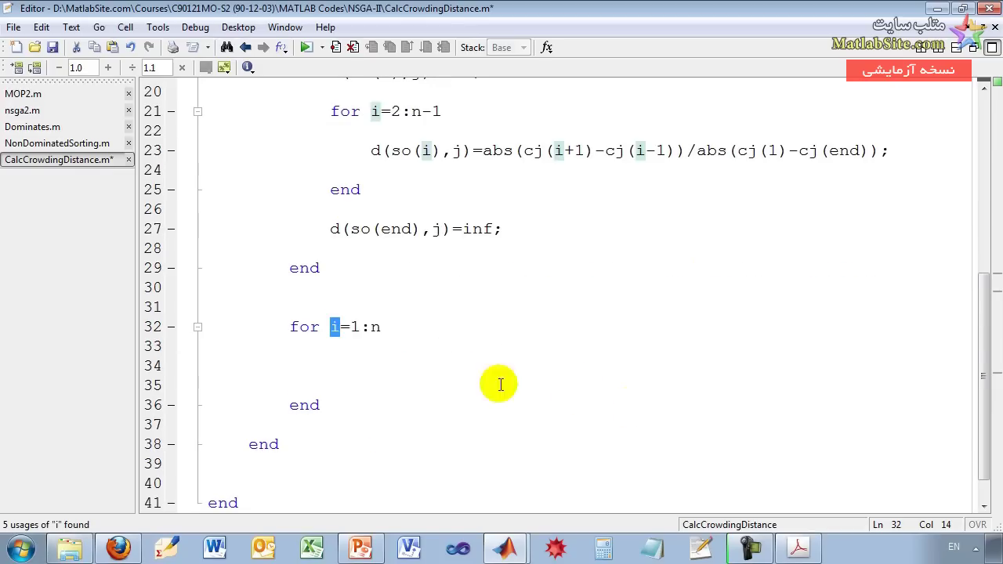
pyautogui.click(352, 363)
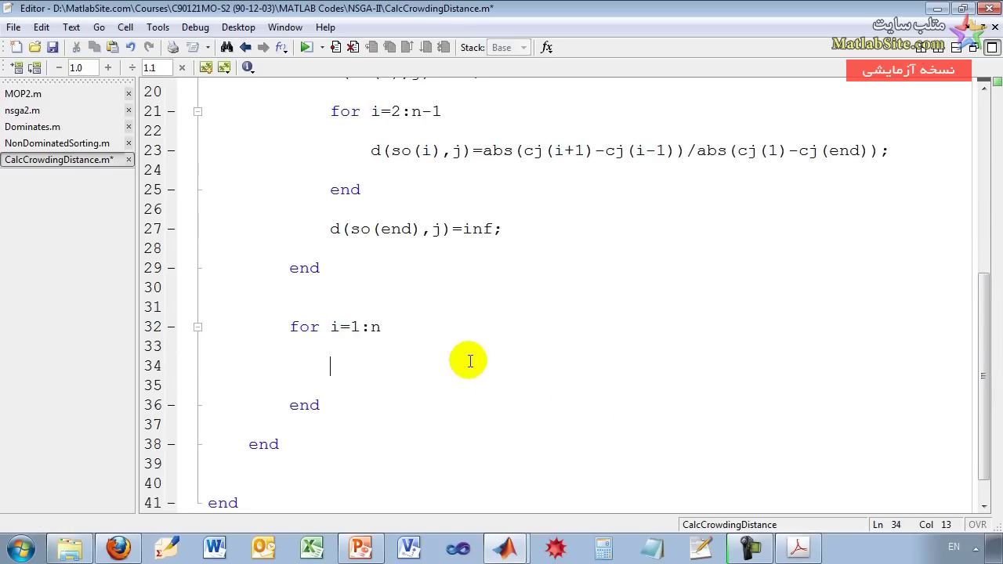
# - Start the body statement of the i=1:n loop with pop(F{k}(i))
pyautogui.write('F{k}(i)')
pyautogui.hotkey('shift', 'Left')
pyautogui.hotkey('shift', 'Left')
pyautogui.hotkey('shift', 'Left')
pyautogui.hotkey('shift', 'Left')
pyautogui.hotkey('shift', 'Left')
pyautogui.hotkey('shift', 'Left')
pyautogui.hotkey('shift', 'Left')
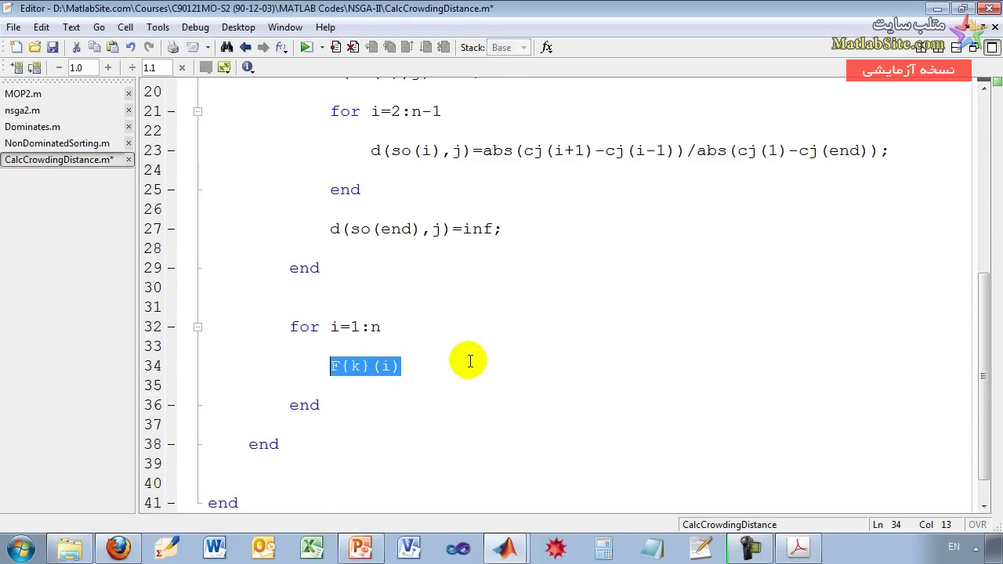
pyautogui.press('Left')
pyautogui.write('pop(')
pyautogui.press('End')
pyautogui.write(')')
pyautogui.press('Left')
pyautogui.write(')')
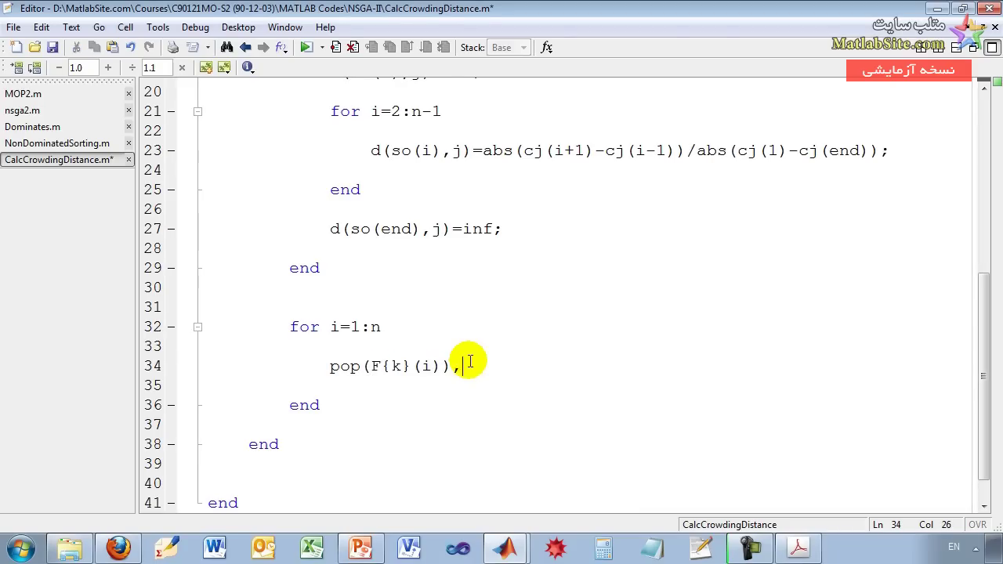
# - Append the CrowdingDistance field and an equals sign to pop(F{k}(i)), keeping the field name spelled correctly
pyautogui.write('.CrowdingDistrance')
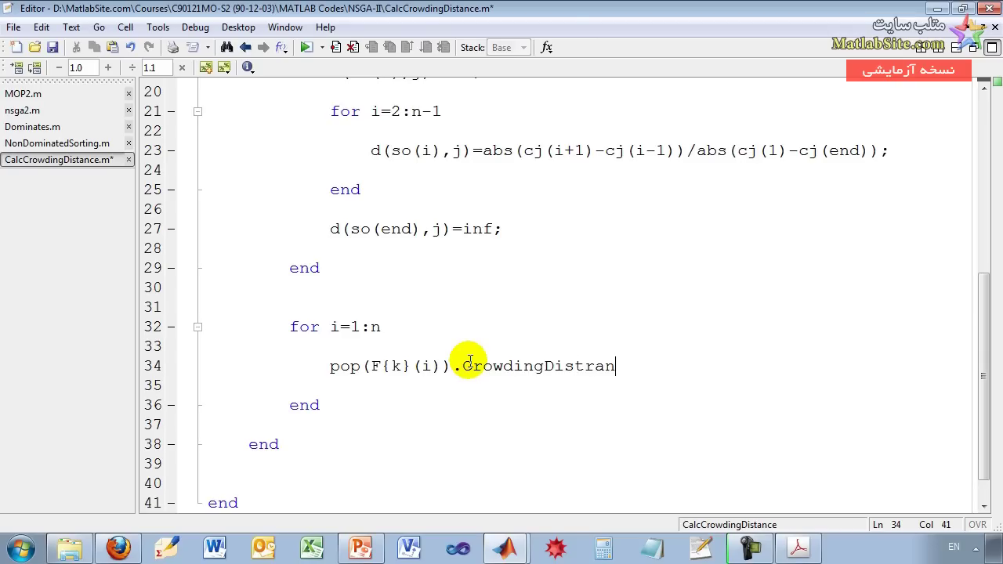
pyautogui.press('Left')
pyautogui.press('Left')
pyautogui.press('Left')
pyautogui.press('Left')
pyautogui.press('BackSpace')
pyautogui.press('End')
pyautogui.write('=')
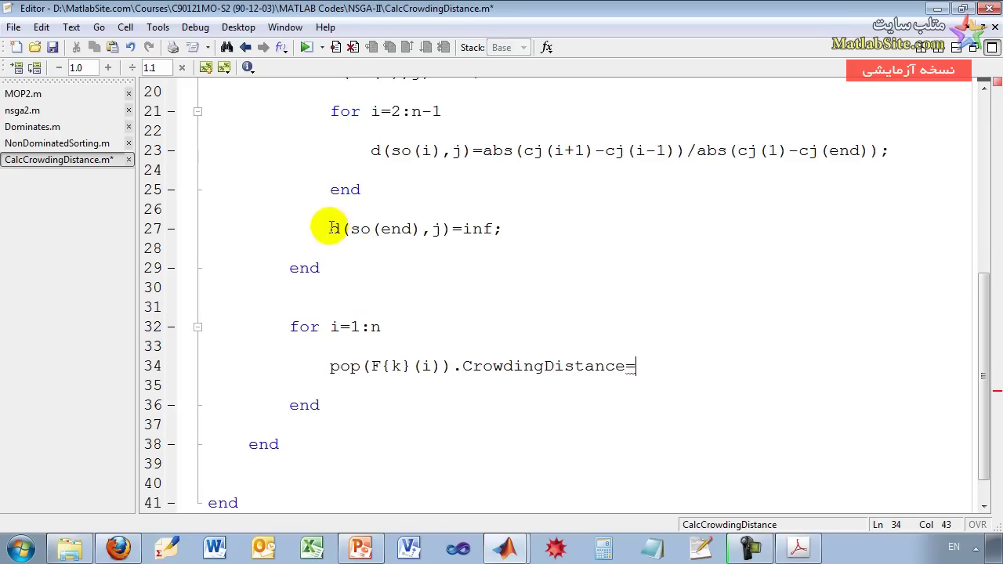
# - Assign sum(d(i,:)); to the population member's CrowdingDistance and save the file
pyautogui.doubleClick(335, 326)
pyautogui.doubleClick(331, 228)
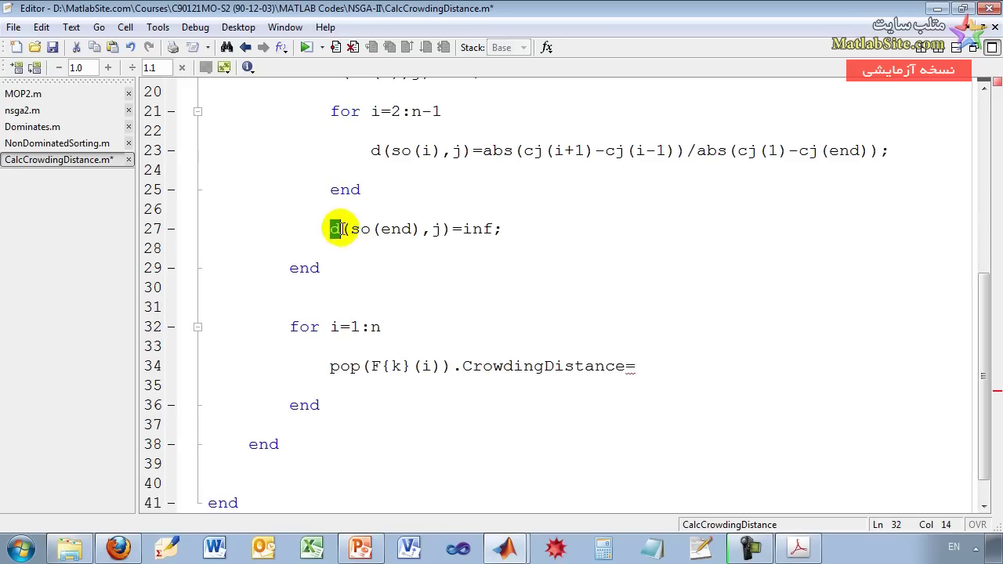
pyautogui.click(655, 350)
pyautogui.click(662, 365)
pyautogui.write('sum(d(i,:));')
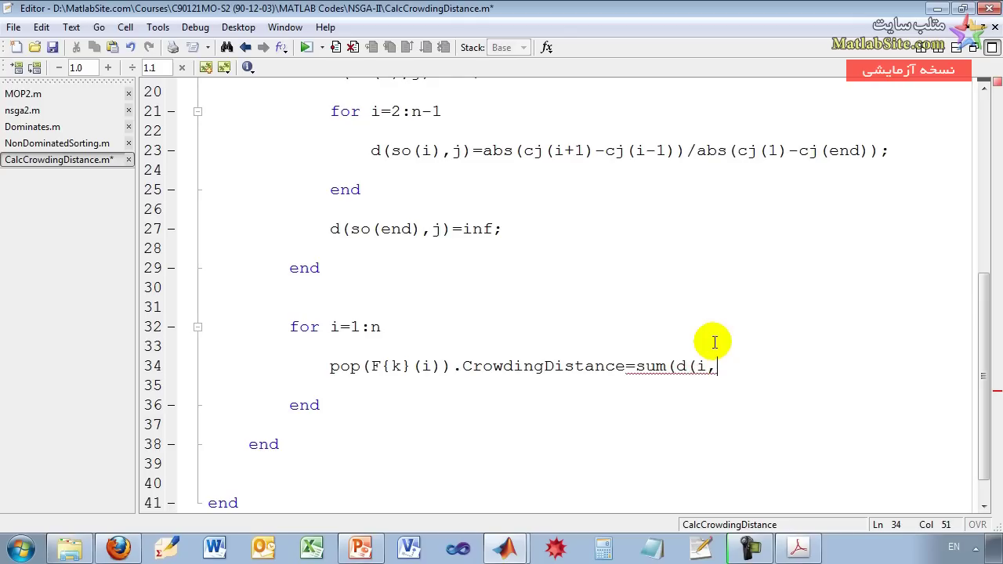
pyautogui.press('Down')
pyautogui.press('Down')
pyautogui.hotkey('ctrl', 's')
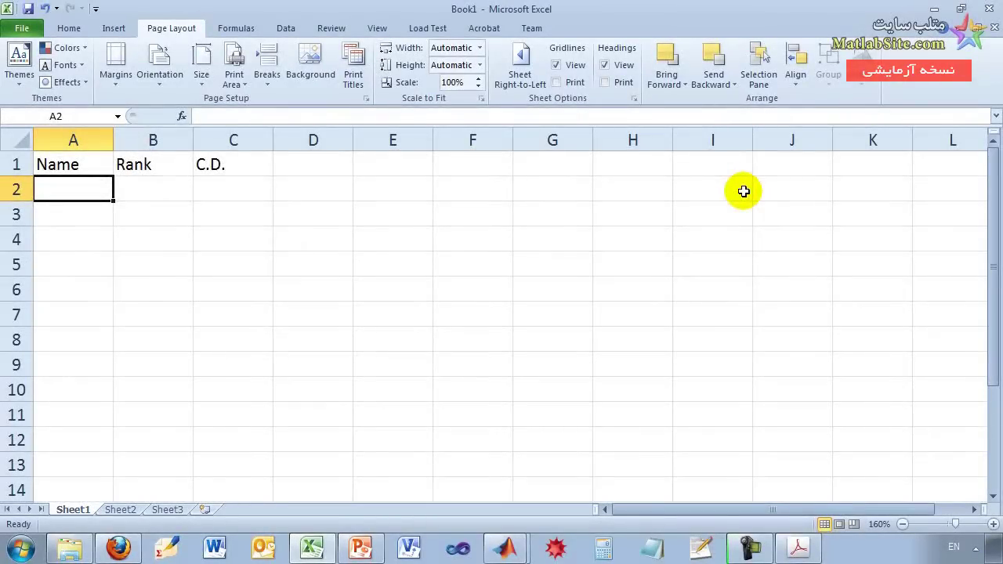
# - In the Excel worksheet, fill the Name column from A2 to A11 with the letters a through j
pyautogui.write('a')
pyautogui.press('Return')
pyautogui.write('b')
pyautogui.press('Return')
pyautogui.write('c')
pyautogui.press('Return')
pyautogui.write('d e')
pyautogui.press('Return')
pyautogui.write('f')
pyautogui.press('Return')
pyautogui.write('g')
pyautogui.press('Return')
pyautogui.write('h')
pyautogui.press('Return')
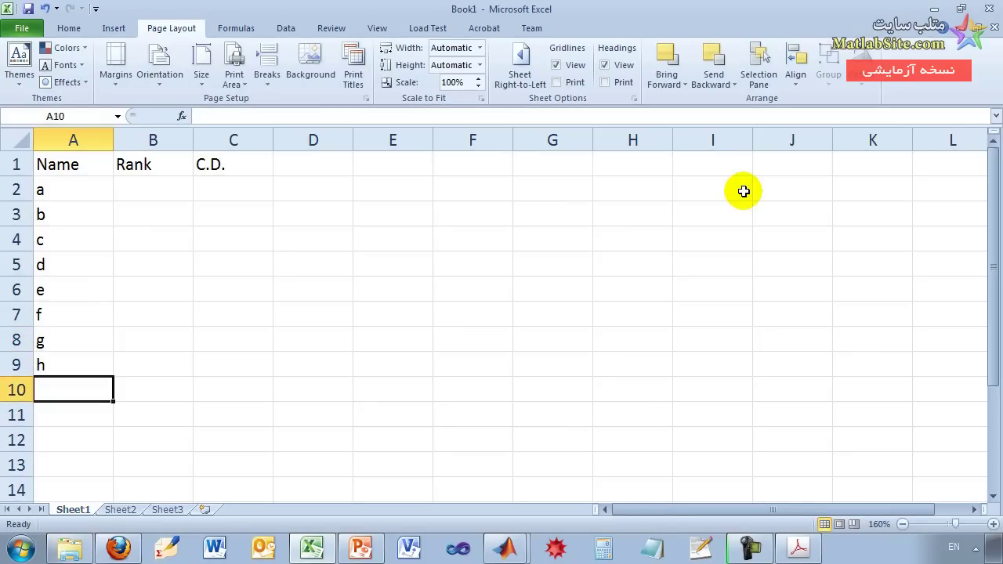
pyautogui.write('i')
pyautogui.press('Return')
pyautogui.write('j')
pyautogui.press('Return')
# - Make the header cells Name, Rank and C.D. in row 1 bold
pyautogui.press('Right')
pyautogui.press('Up')
pyautogui.press('Up')
pyautogui.press('Up')
pyautogui.press('Up')
pyautogui.press('Up')
pyautogui.press('Up')
pyautogui.press('Up')
pyautogui.press('Up')
pyautogui.press('Up')
pyautogui.press('Up')
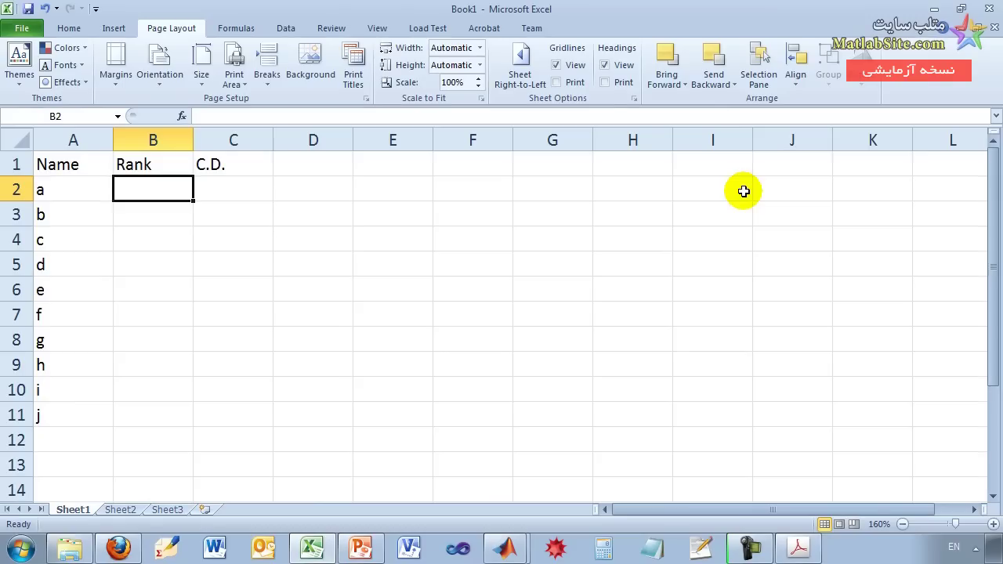
pyautogui.press('Up')
pyautogui.press('Left')
pyautogui.hotkey('shift', 'Right')
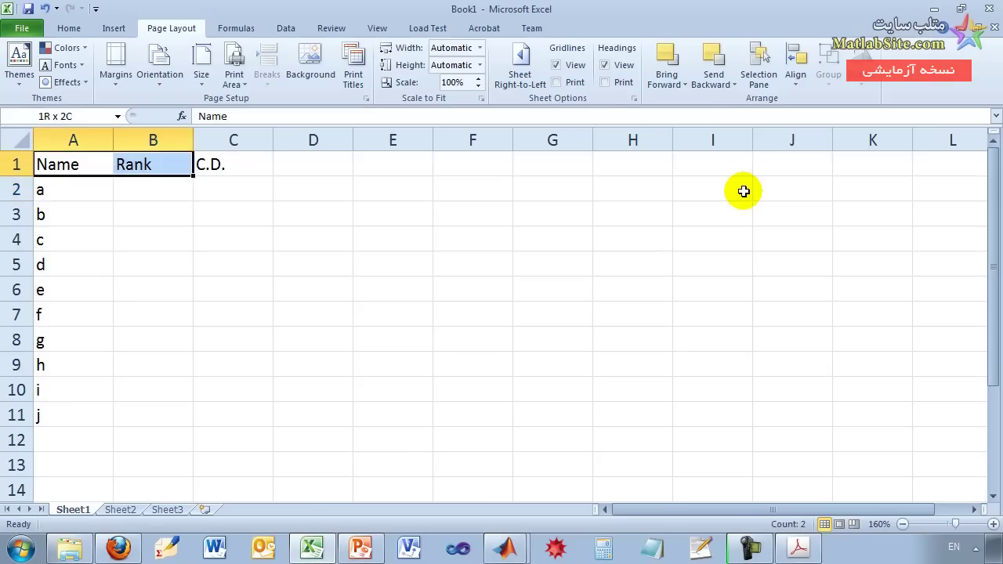
pyautogui.hotkey('shift', 'Right')
pyautogui.hotkey('ctrl', 'b')
# - Fill the Rank column from B2 to B11 with 1, 3, 2, 1, 1, 3, 3, 2, 2, 1
pyautogui.press('Down')
pyautogui.press('Right')
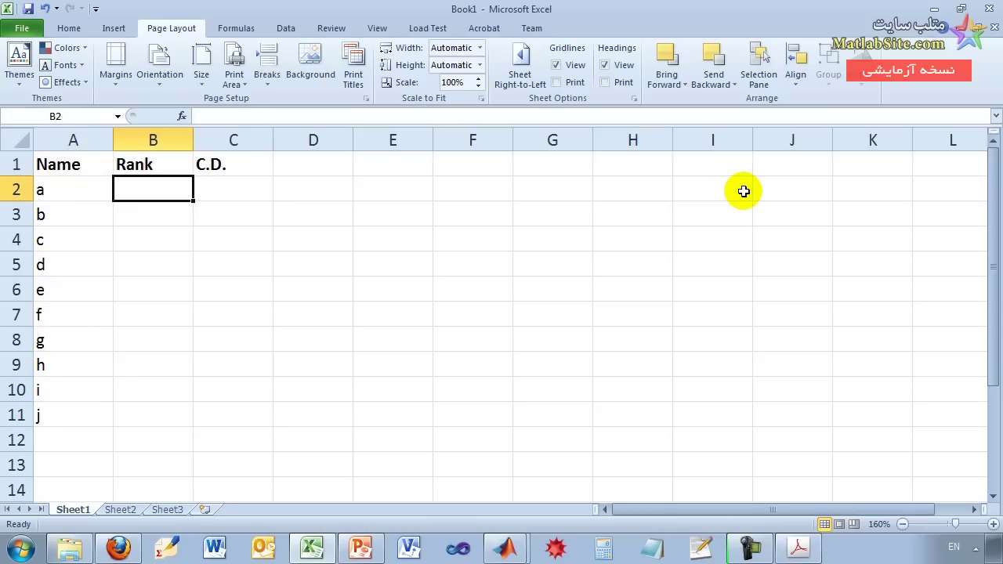
pyautogui.write('1')
pyautogui.press('Return')
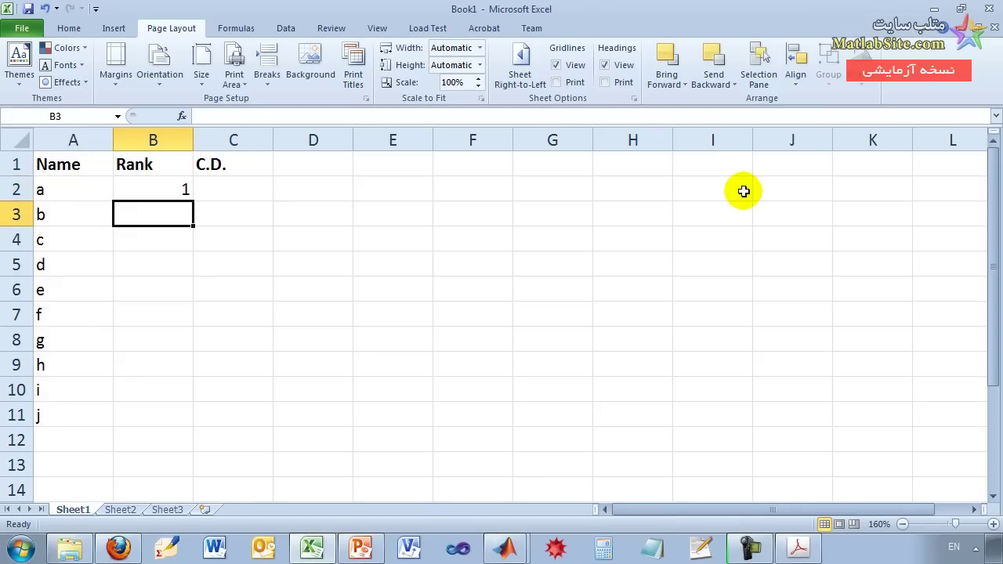
pyautogui.write('3')
pyautogui.press('Return')
pyautogui.write('2')
pyautogui.press('Return')
pyautogui.write('1')
pyautogui.press('Return')
pyautogui.write('1')
pyautogui.press('Return')
pyautogui.write('3')
pyautogui.press('Return')
pyautogui.write('3')
pyautogui.press('Return')
pyautogui.write('2')
pyautogui.press('Return')
pyautogui.write('2')
pyautogui.press('Return')
pyautogui.write('1')
pyautogui.press('Return')
# - Fill the C.D. column from C2 to C11 with 3, 4, 6, 2, 8, 4, 1, 9, 4, 2
pyautogui.press('Right')
pyautogui.press('Up')
pyautogui.press('Up')
pyautogui.press('Up')
pyautogui.press('Up')
pyautogui.press('Up')
pyautogui.press('Up')
pyautogui.press('Up')
pyautogui.press('Up')
pyautogui.press('Up')
pyautogui.press('Up')
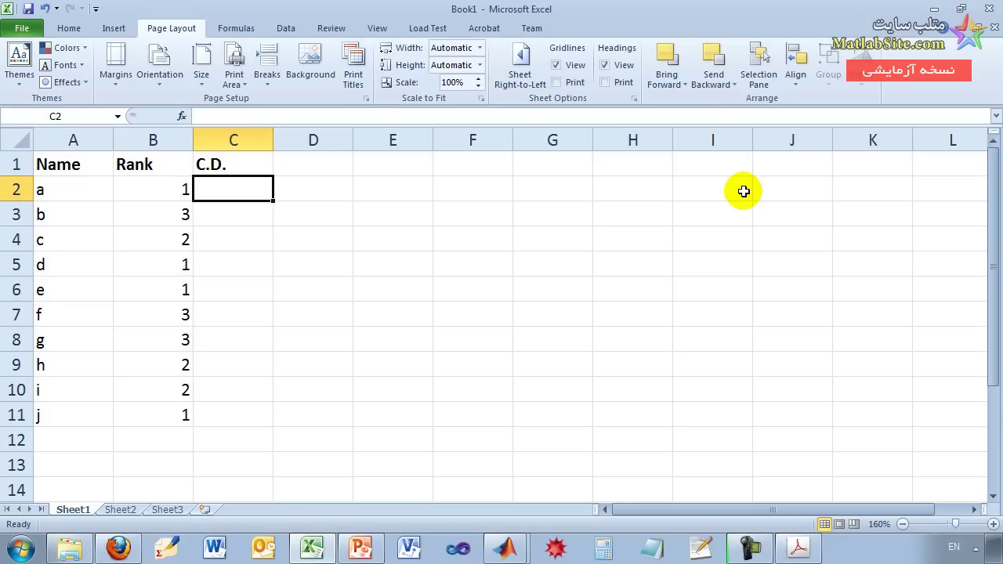
pyautogui.write('3')
pyautogui.press('Return')
pyautogui.write('4')
pyautogui.press('Return')
pyautogui.write('6')
pyautogui.press('Return')
pyautogui.write('2')
pyautogui.press('Return')
pyautogui.write('8')
pyautogui.press('Return')
pyautogui.write('4')
pyautogui.press('Return')
pyautogui.write('1')
pyautogui.press('Return')
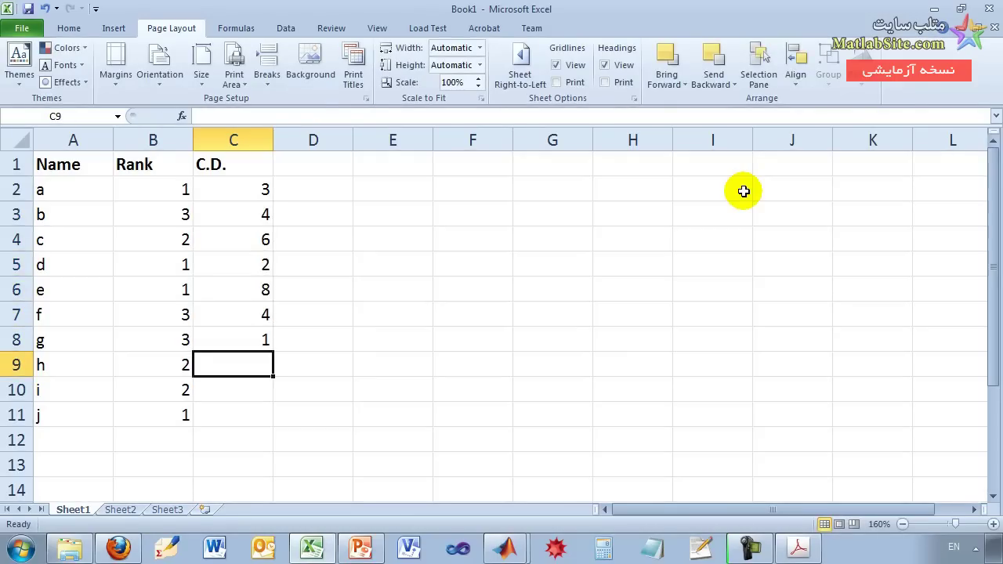
pyautogui.write('9')
pyautogui.press('Return')
pyautogui.write('4')
pyautogui.press('Return')
pyautogui.write('2')
pyautogui.press('Return')
pyautogui.press('Up')
pyautogui.press('Up')
pyautogui.press('Up')
pyautogui.press('Up')
pyautogui.press('Up')
pyautogui.press('Up')
pyautogui.press('Up')
pyautogui.press('Up')
pyautogui.press('Up')
pyautogui.press('Up')
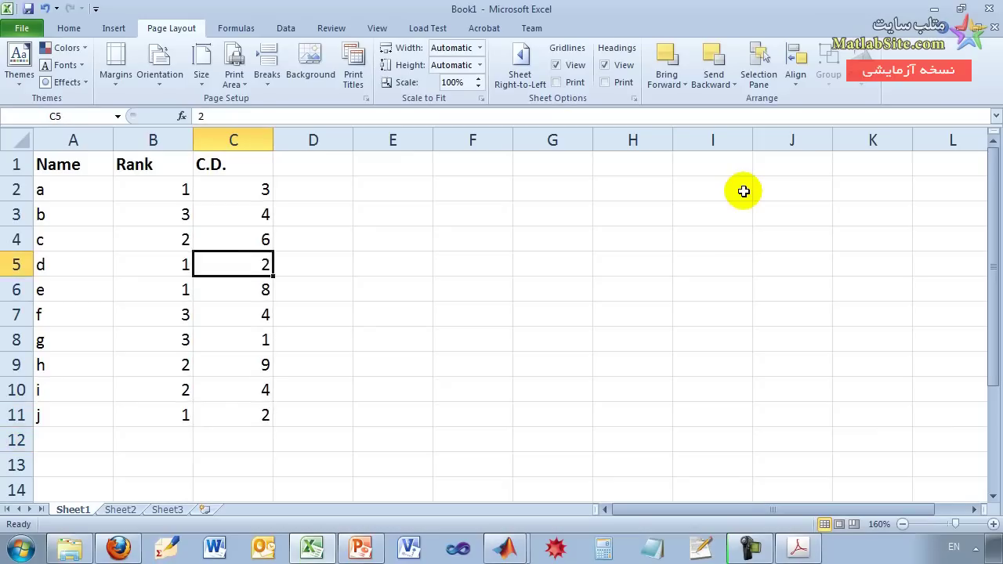
pyautogui.press('Left')
pyautogui.press('Left')
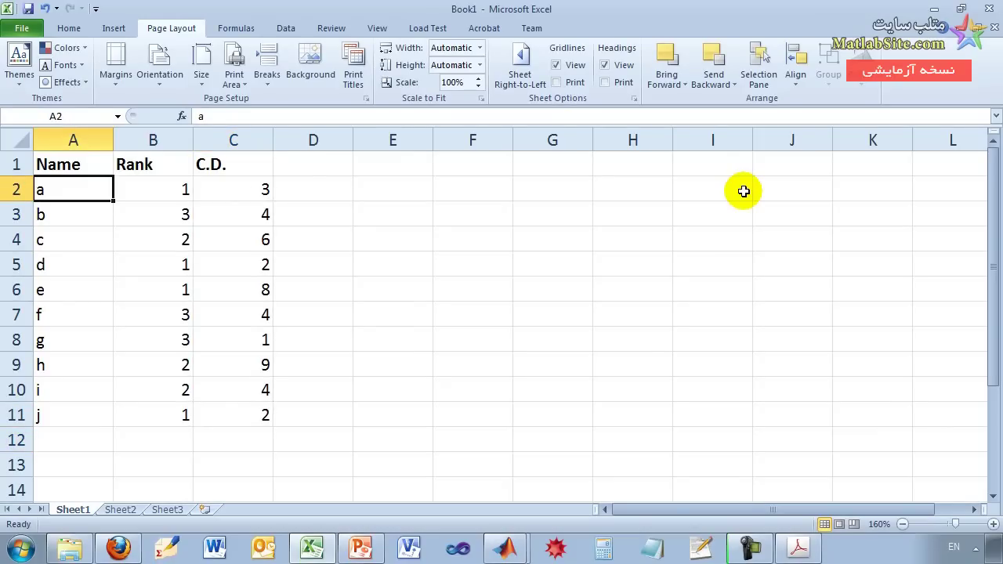
# - Apply a custom sort to the table by Rank values, ordered smallest to largest
pyautogui.click(200, 271)
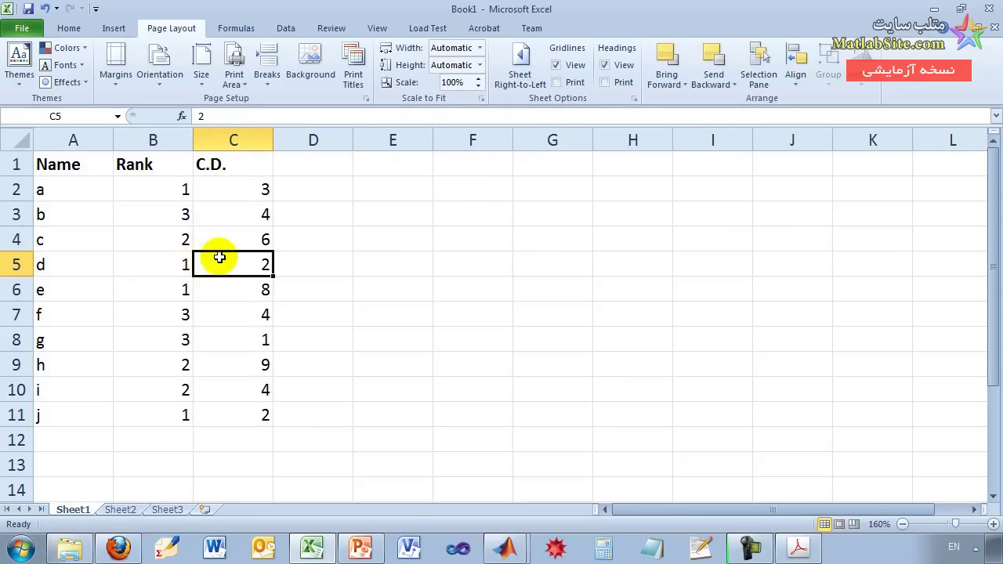
pyautogui.click(71, 28)
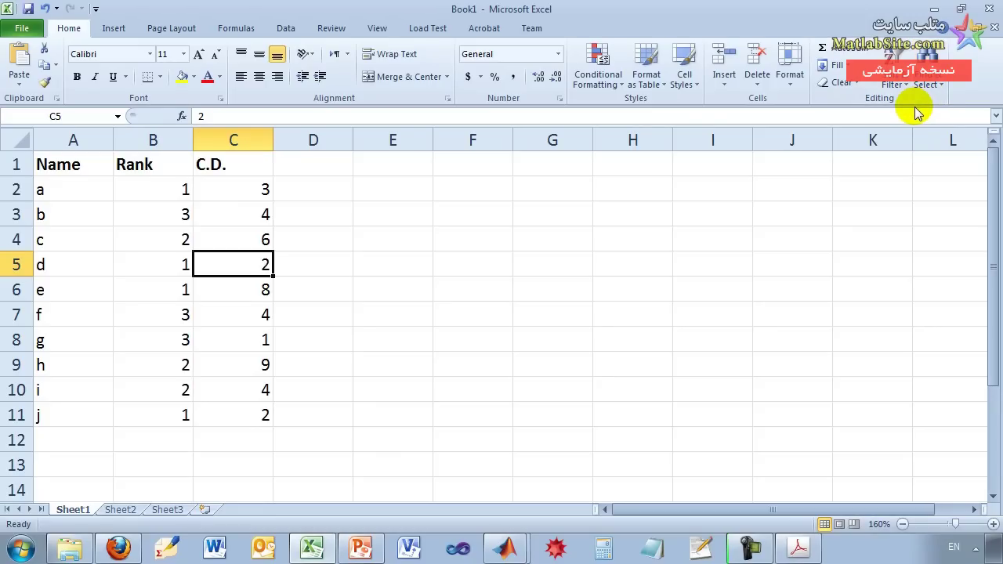
pyautogui.click(893, 82)
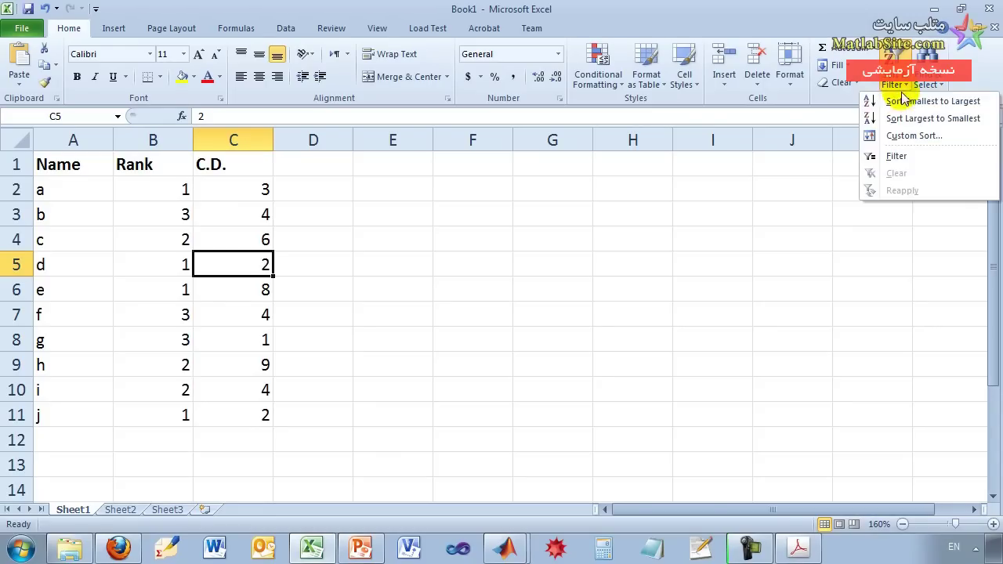
pyautogui.click(938, 137)
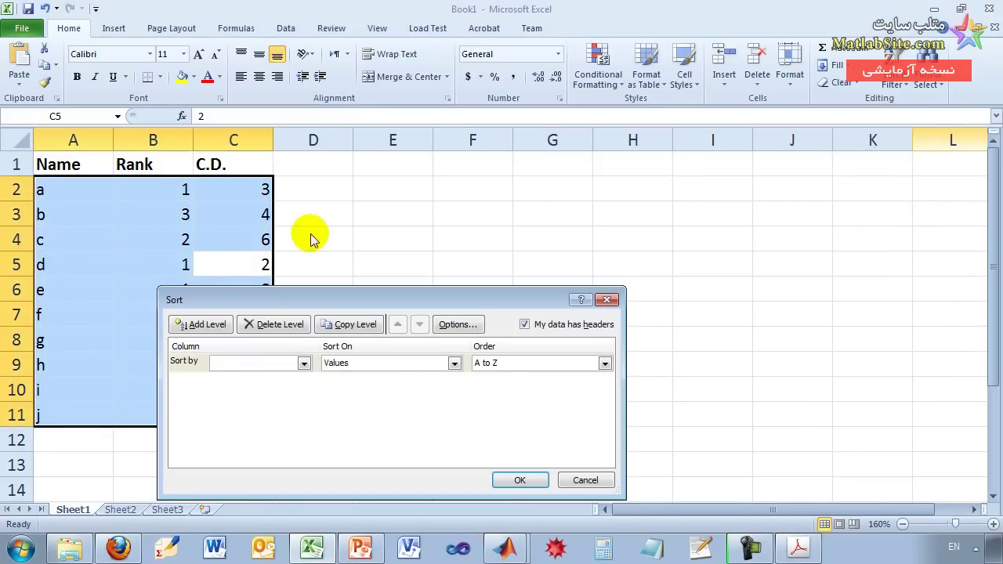
pyautogui.click(389, 363)
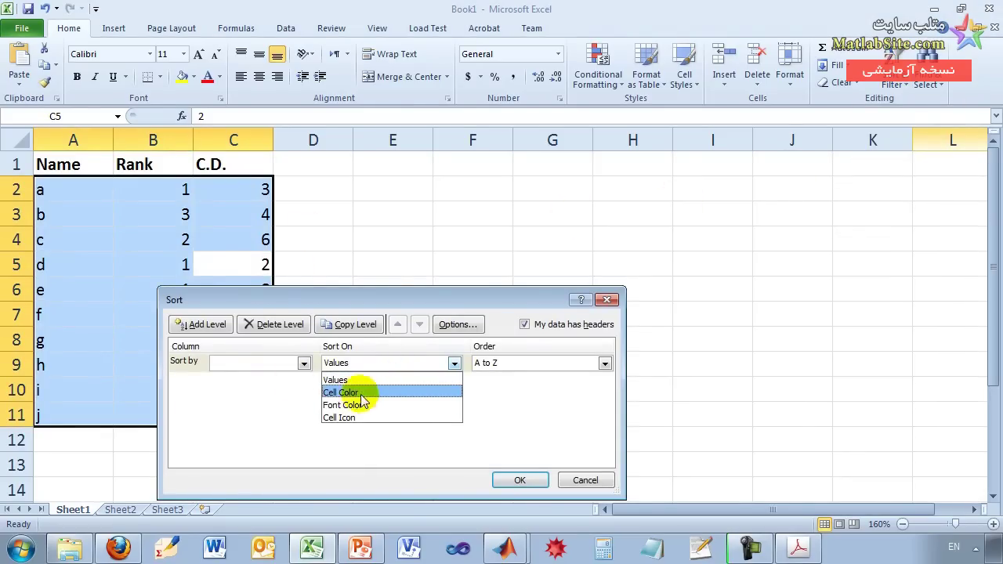
pyautogui.click(264, 363)
pyautogui.click(304, 363)
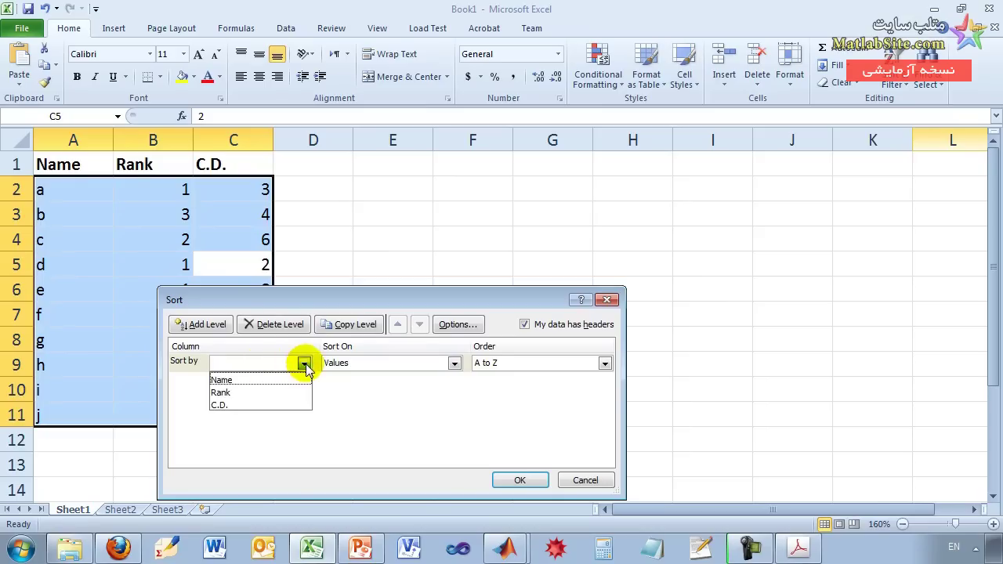
pyautogui.click(248, 396)
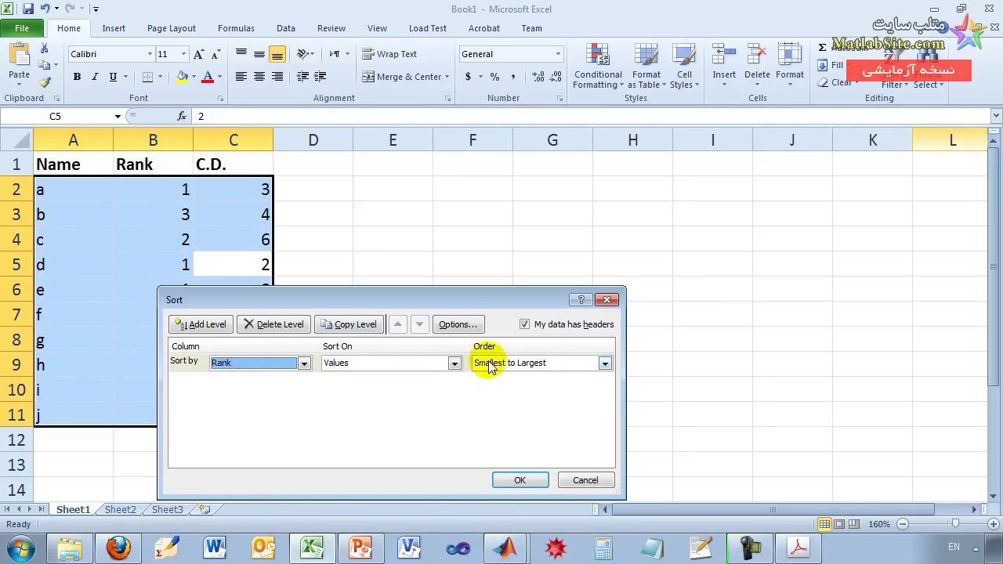
pyautogui.click(520, 478)
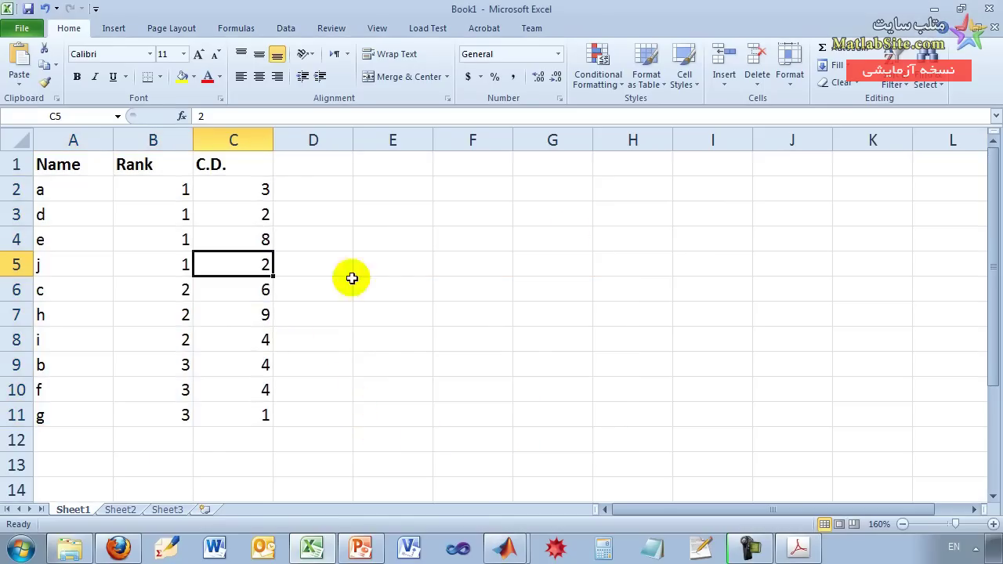
# - Apply a custom sort to the table by C.D. values, ordered largest to smallest, and select cell C2
pyautogui.click(893, 82)
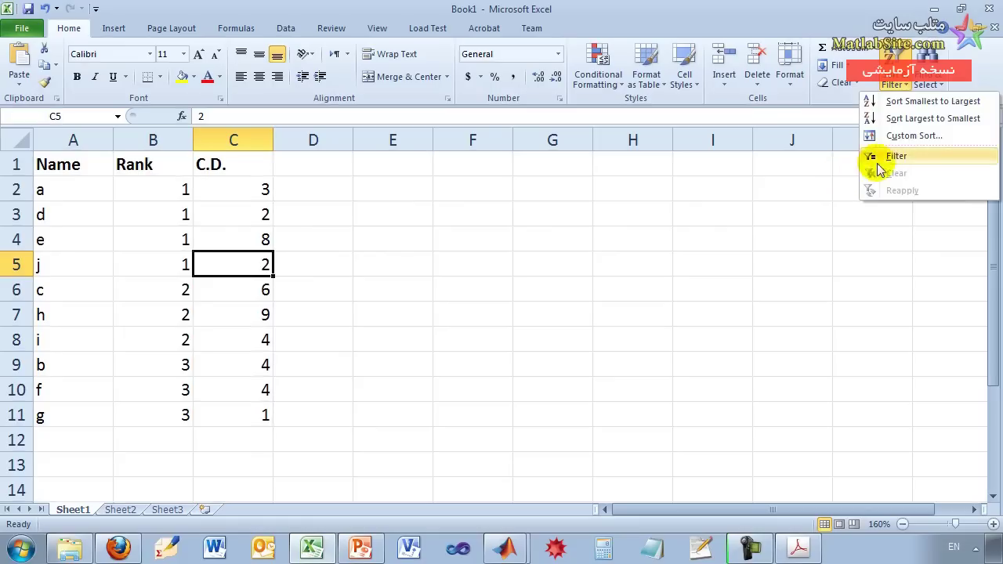
pyautogui.click(894, 141)
pyautogui.click(288, 367)
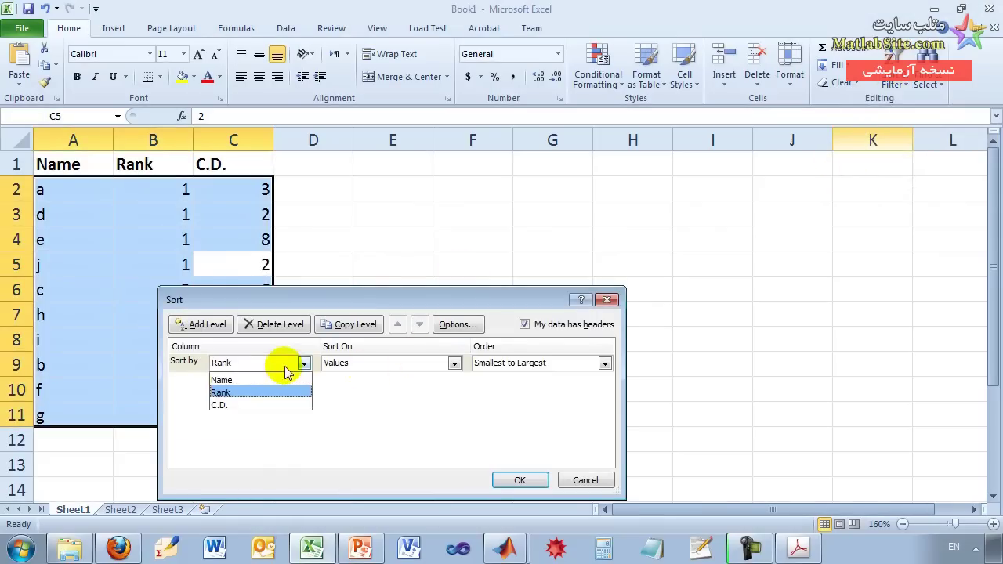
pyautogui.click(230, 405)
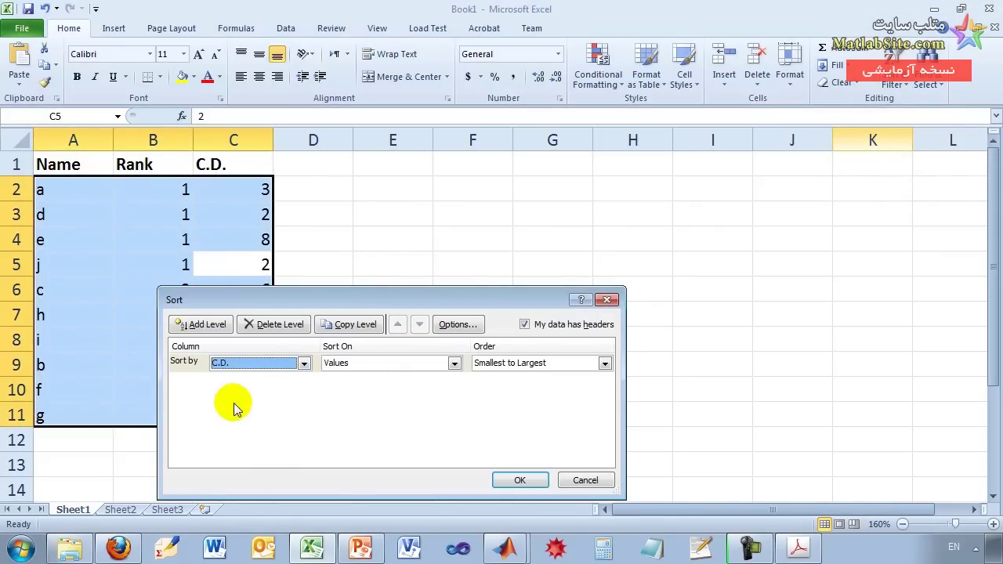
pyautogui.click(510, 364)
pyautogui.click(509, 393)
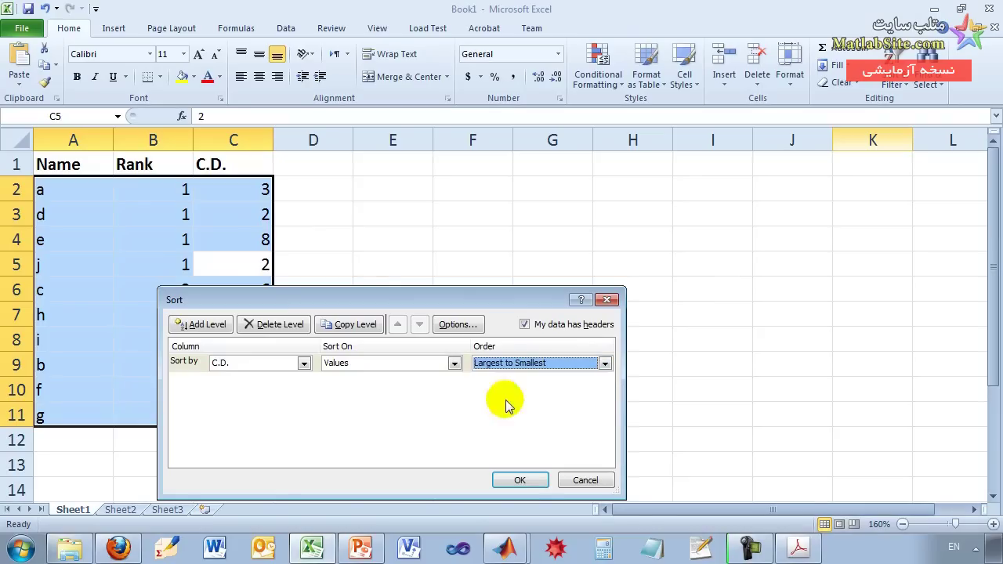
pyautogui.click(523, 478)
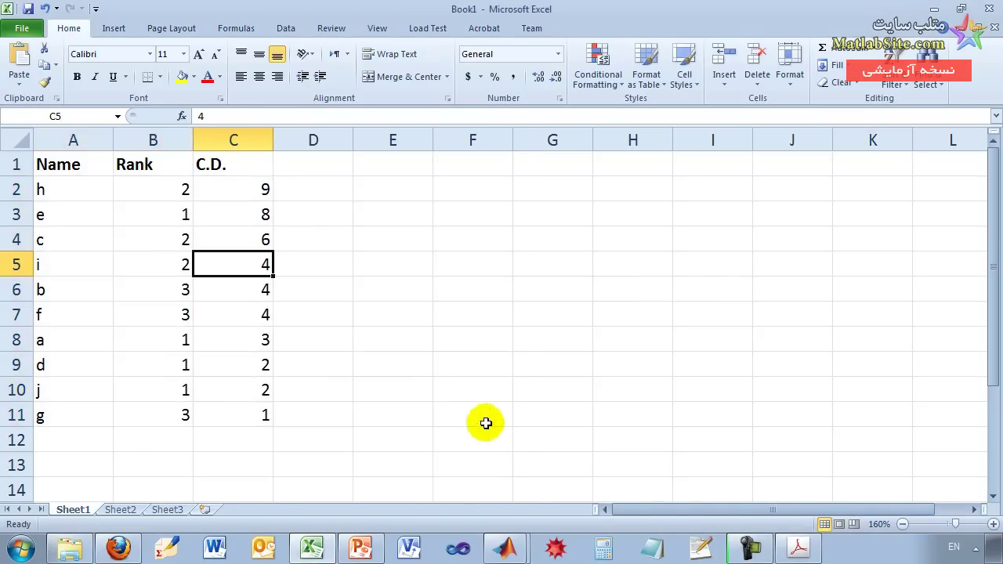
pyautogui.click(211, 194)
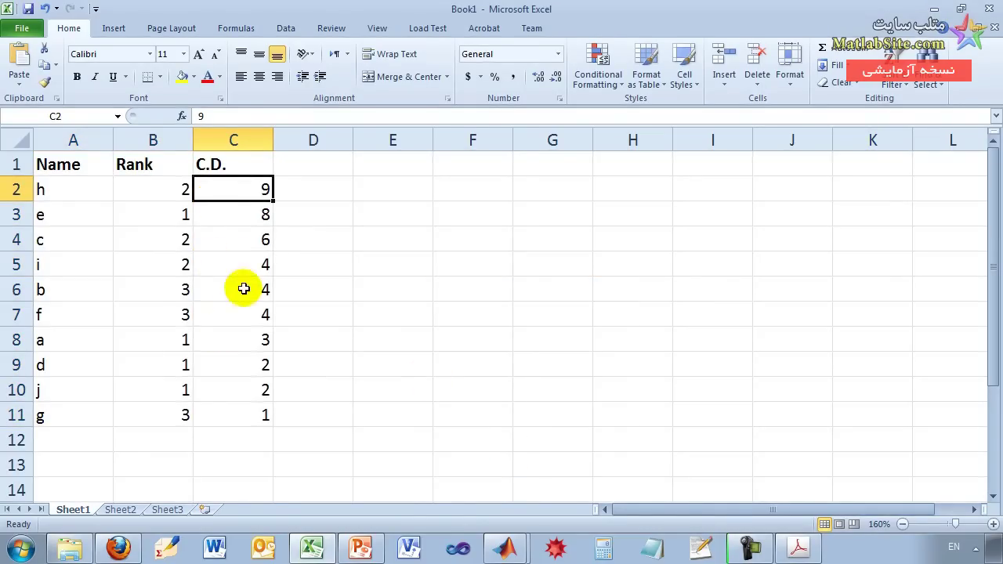
# - Review the C.D. and Rank values in the table, and undo both the C.D. sort and the Rank sort
pyautogui.click(246, 135)
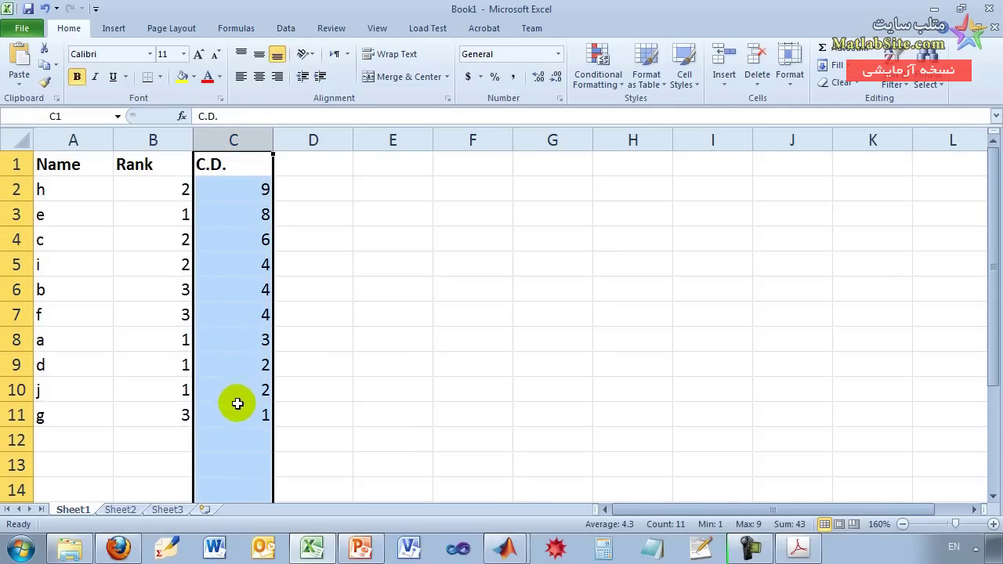
pyautogui.click(274, 213)
pyautogui.moveTo(261, 189); pyautogui.dragTo(242, 410)
pyautogui.moveTo(170, 194); pyautogui.dragTo(143, 410)
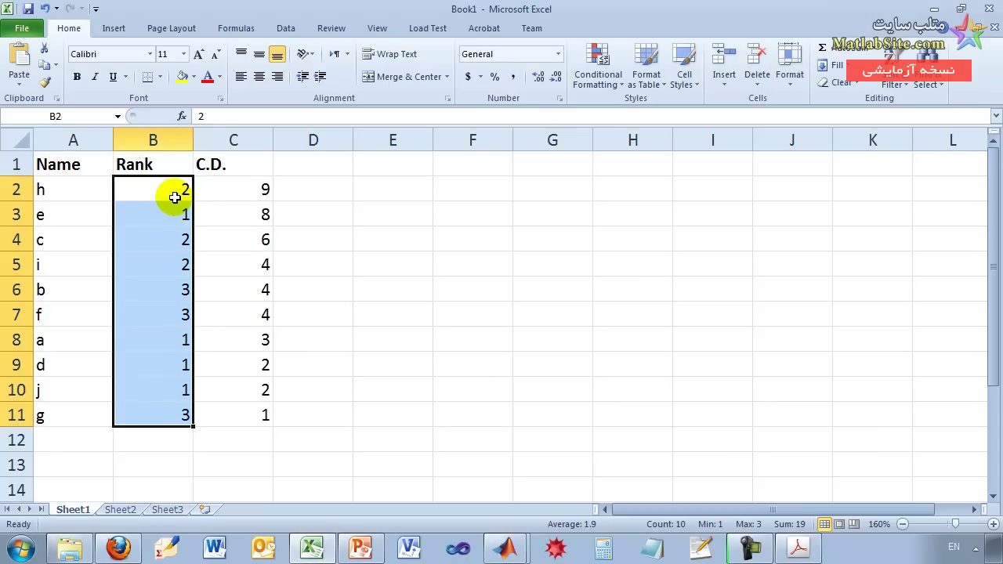
pyautogui.click(172, 217)
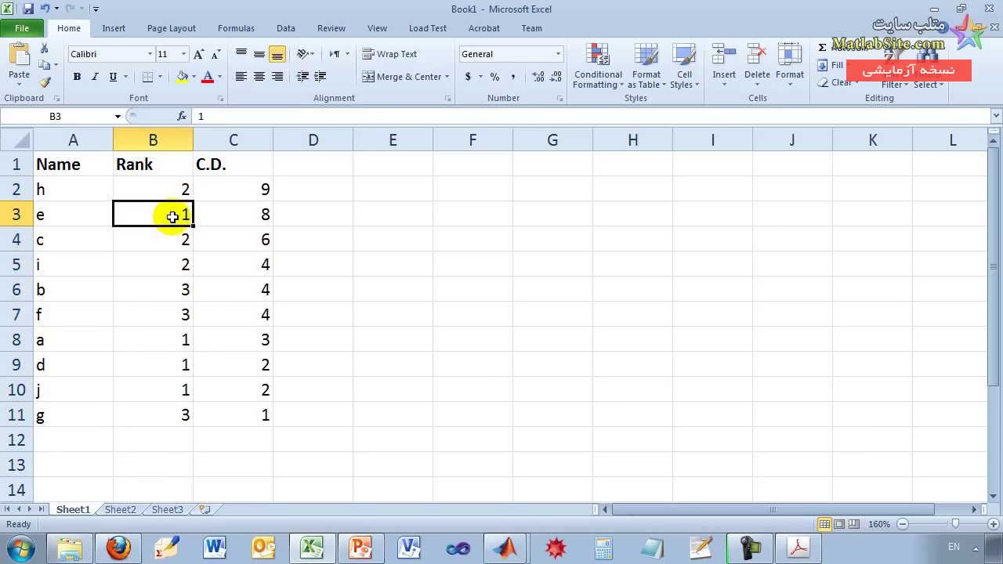
pyautogui.hotkey('ctrl', 'z')
pyautogui.hotkey('ctrl', 'z')
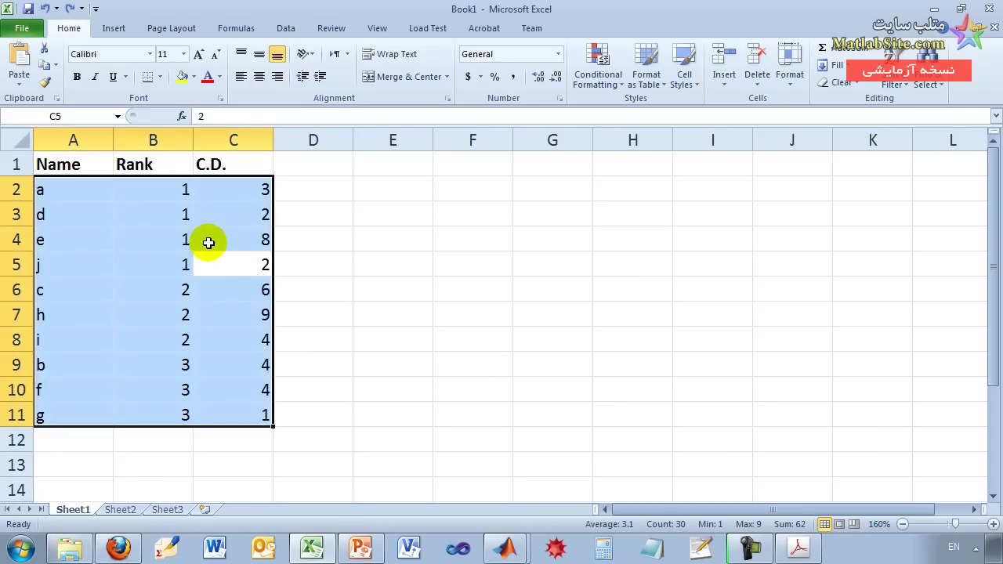
pyautogui.click(164, 263)
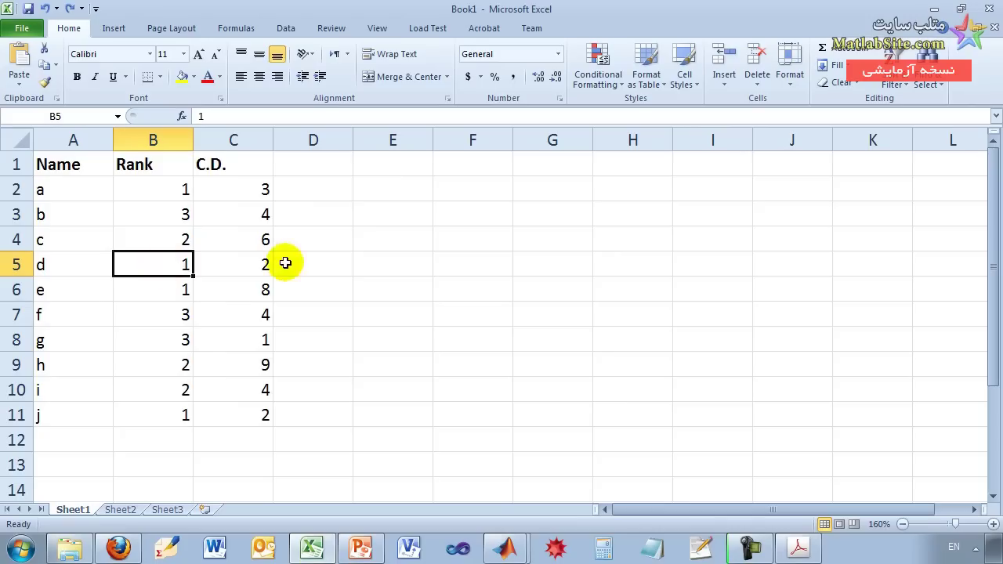
# - Apply a custom sort to the restored table by C.D. values, ordered largest to smallest
pyautogui.click(903, 78)
pyautogui.click(902, 136)
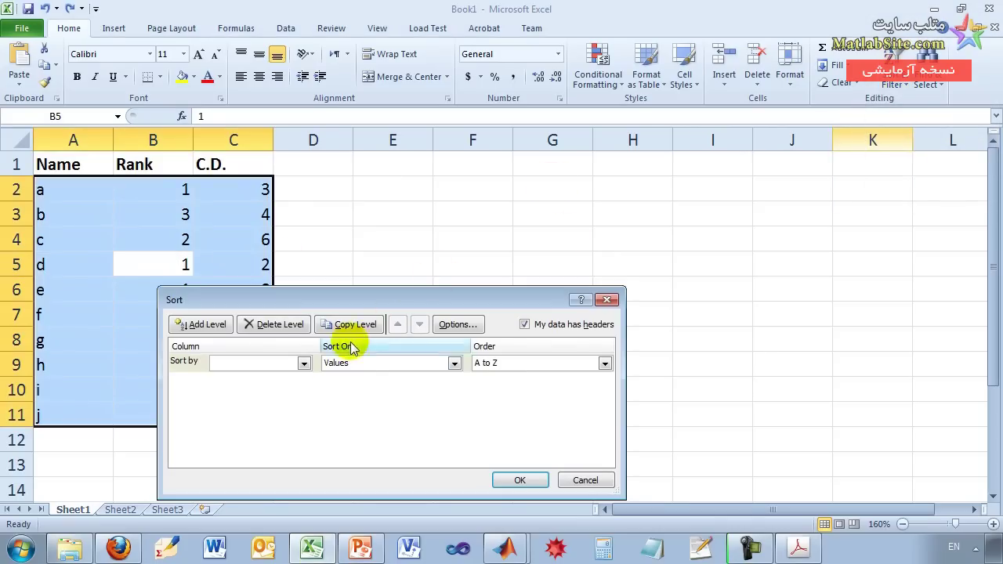
pyautogui.click(362, 365)
pyautogui.click(364, 380)
pyautogui.click(278, 367)
pyautogui.click(227, 405)
pyautogui.click(506, 363)
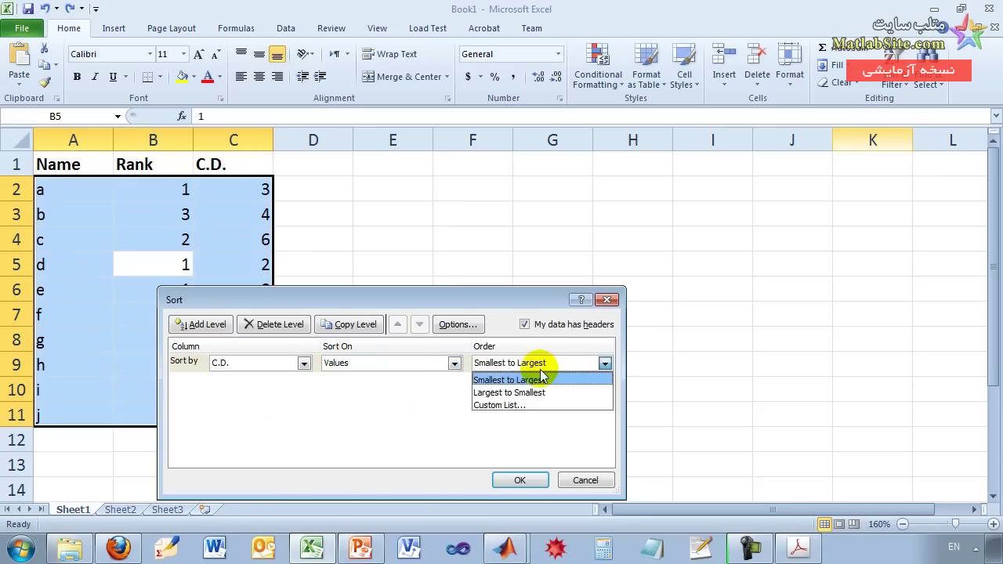
pyautogui.click(500, 394)
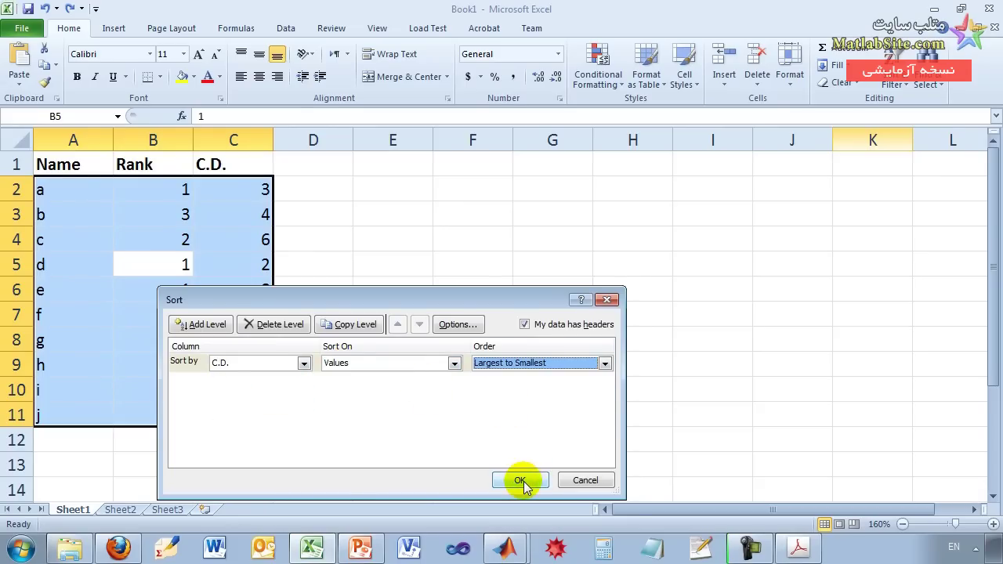
pyautogui.click(519, 480)
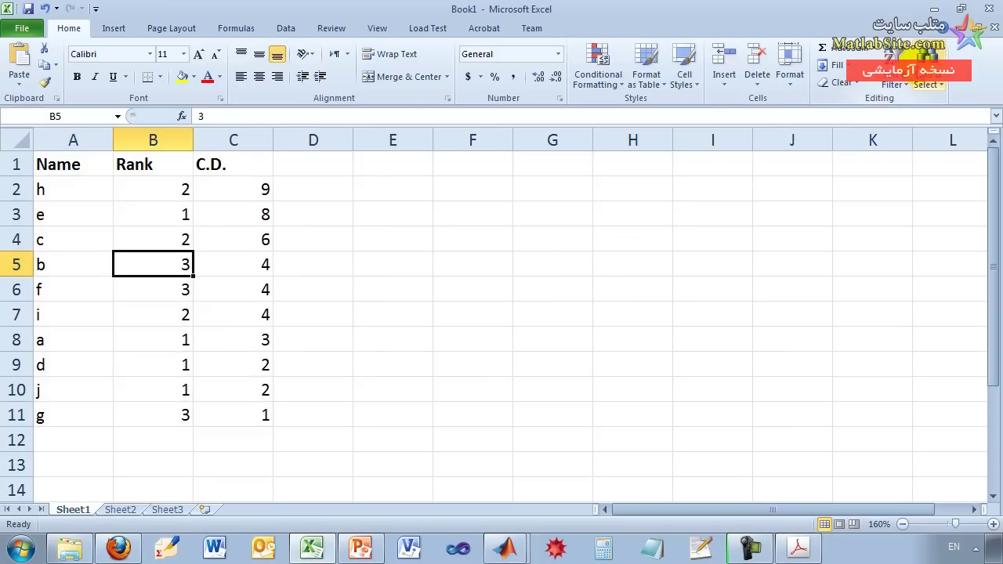
# - Sort the C.D.-ordered table again with a custom sort on Rank values, ordered smallest to largest
pyautogui.click(910, 63)
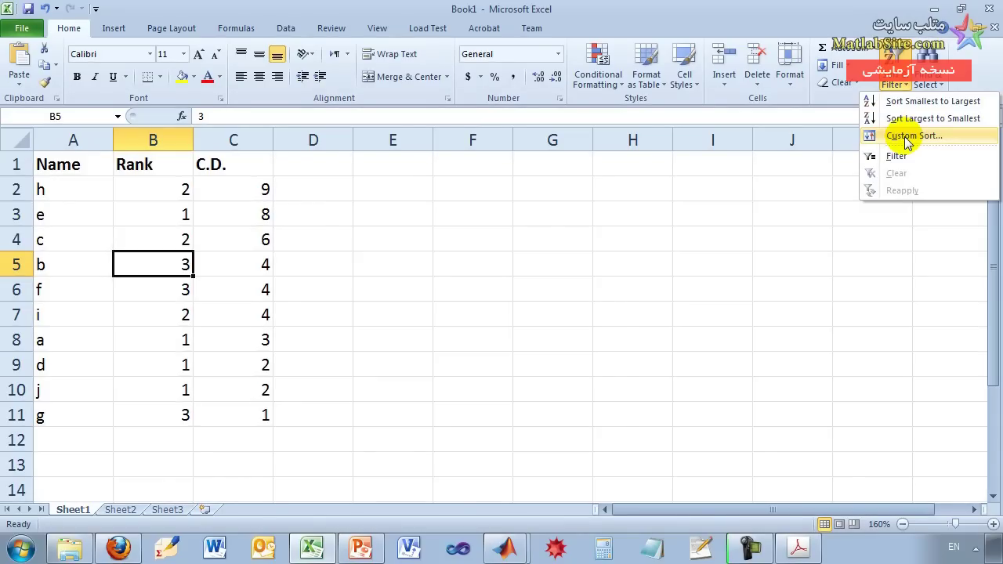
pyautogui.click(906, 138)
pyautogui.click(303, 364)
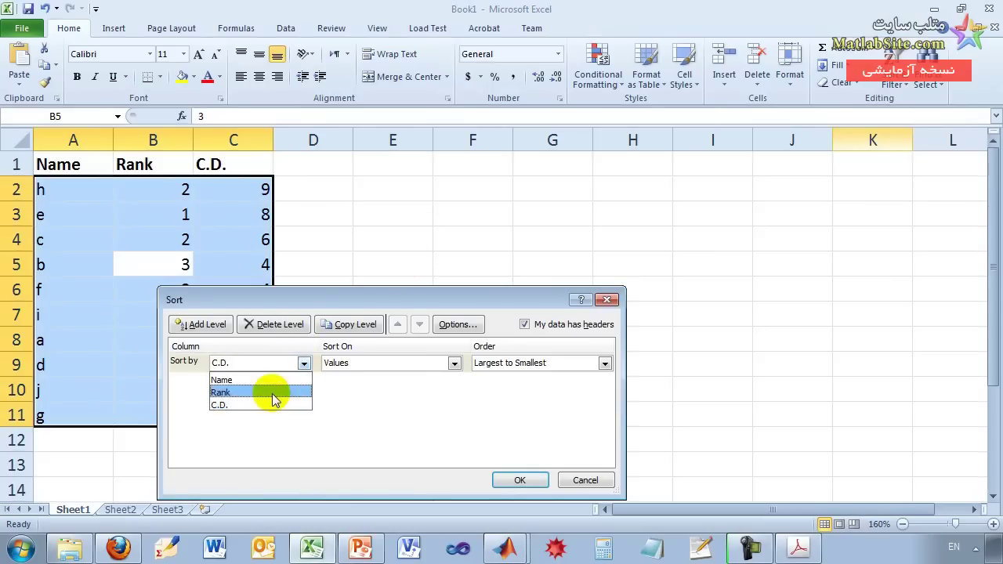
pyautogui.click(274, 396)
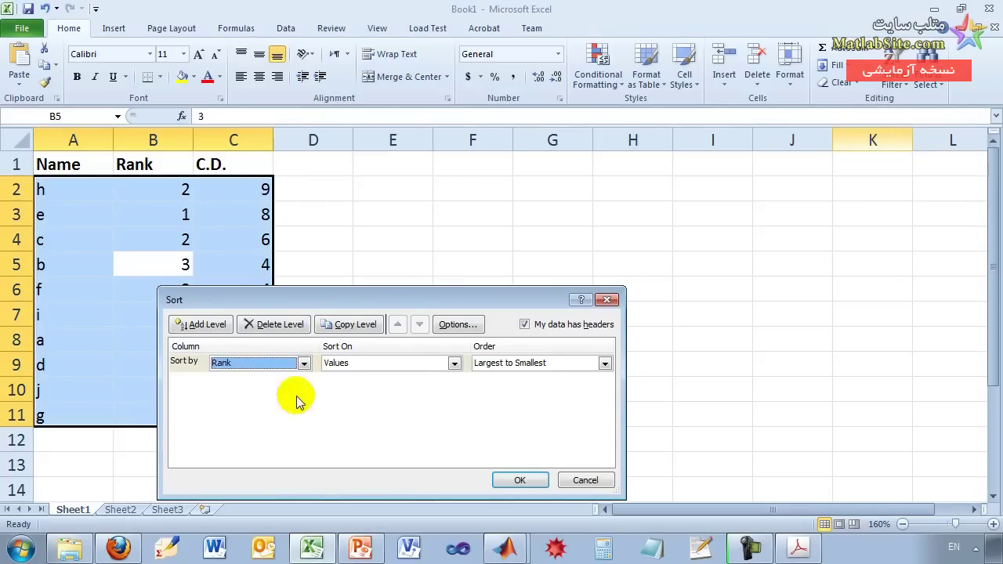
pyautogui.click(520, 363)
pyautogui.click(515, 380)
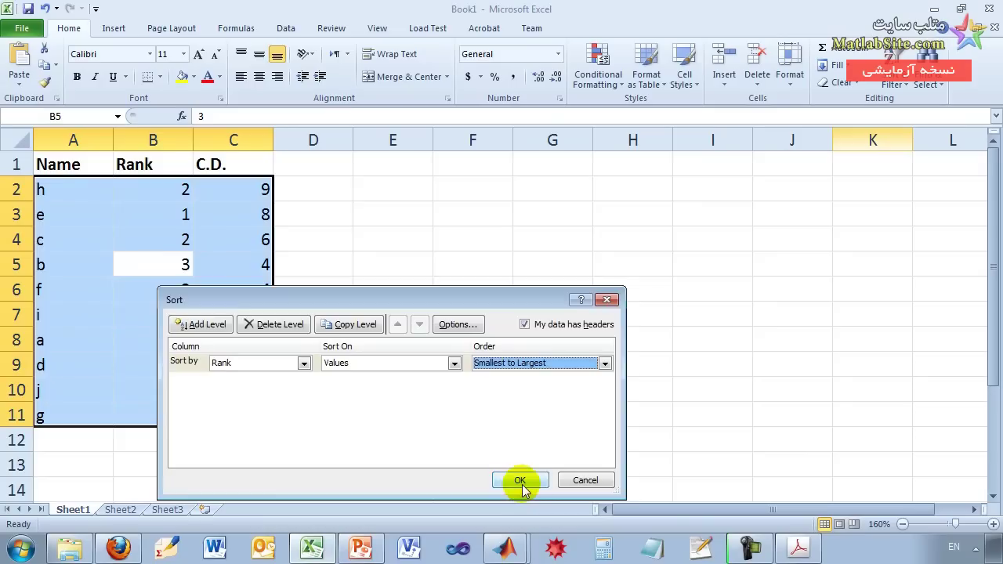
pyautogui.click(519, 479)
# - Fill the rank 1 rows, A2 to C5, with the standard orange colour
pyautogui.click(240, 284)
pyautogui.moveTo(47, 186); pyautogui.dragTo(249, 274)
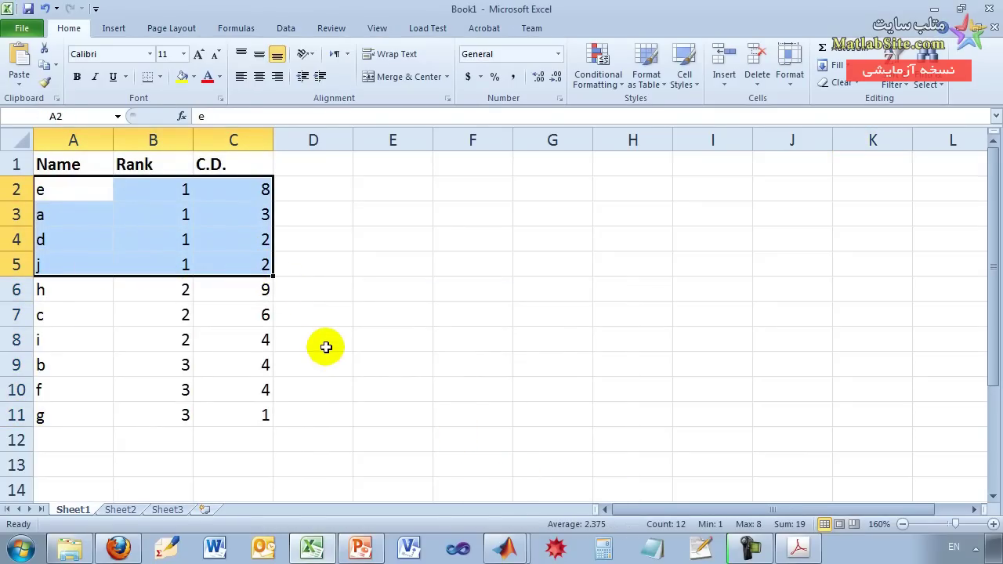
pyautogui.click(195, 77)
pyautogui.click(207, 190)
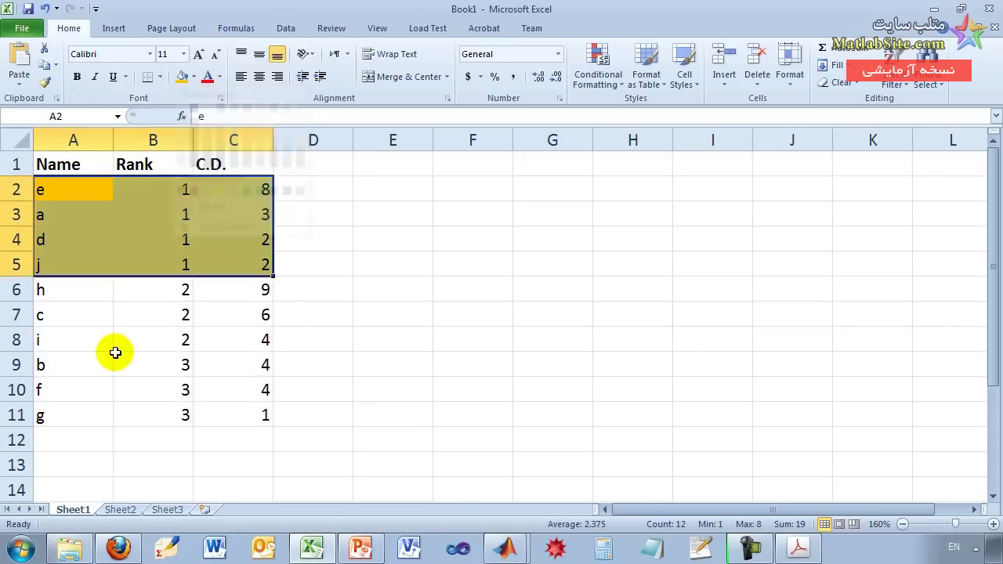
# - Fill the rank 2 rows, A6 to C8, with the standard light green colour
pyautogui.click(98, 339)
pyautogui.moveTo(69, 294); pyautogui.dragTo(214, 337)
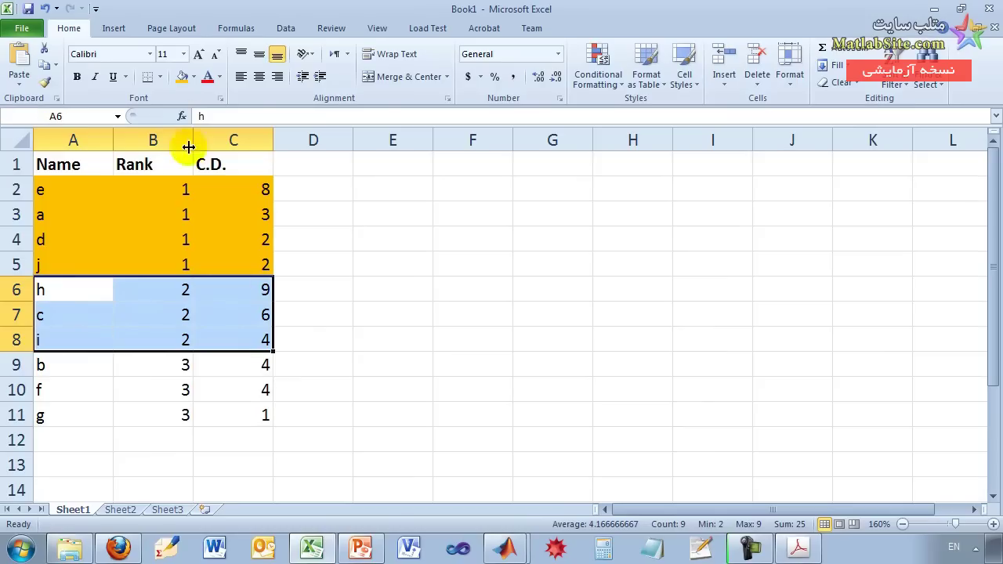
pyautogui.click(194, 77)
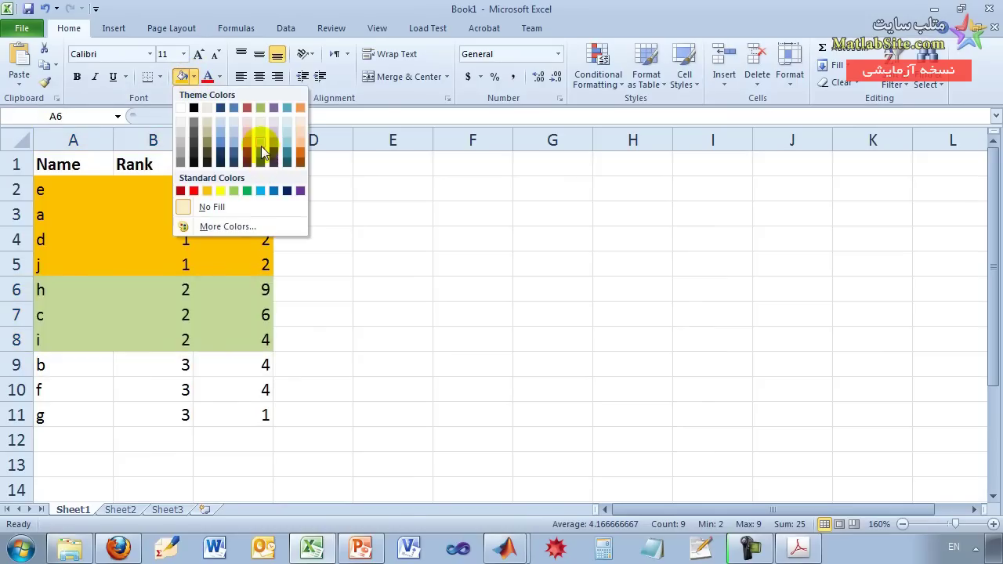
pyautogui.click(233, 195)
# - Fill the rank 3 rows, A9 to C11, with the standard light blue colour and deselect them
pyautogui.moveTo(45, 363); pyautogui.dragTo(249, 408)
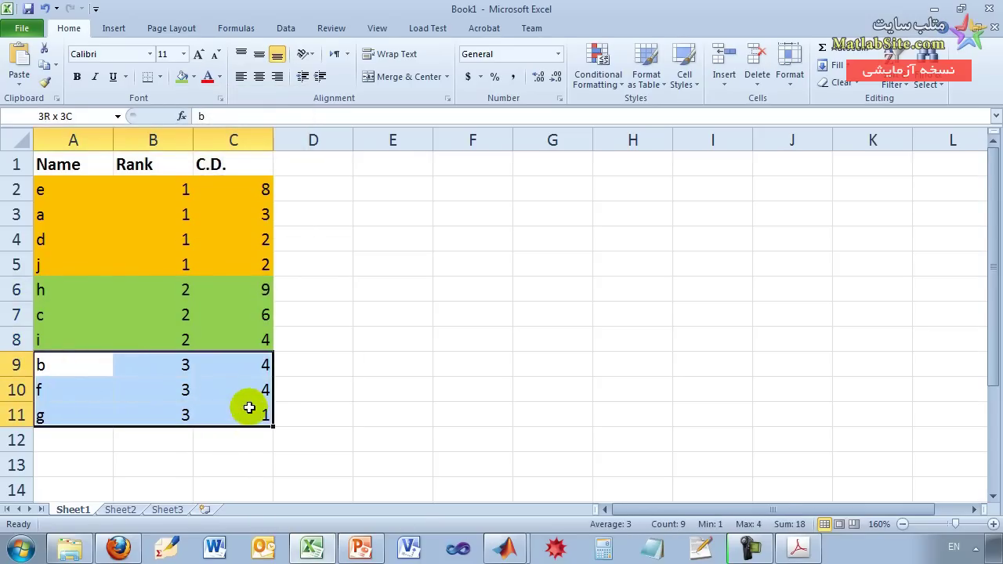
pyautogui.click(193, 76)
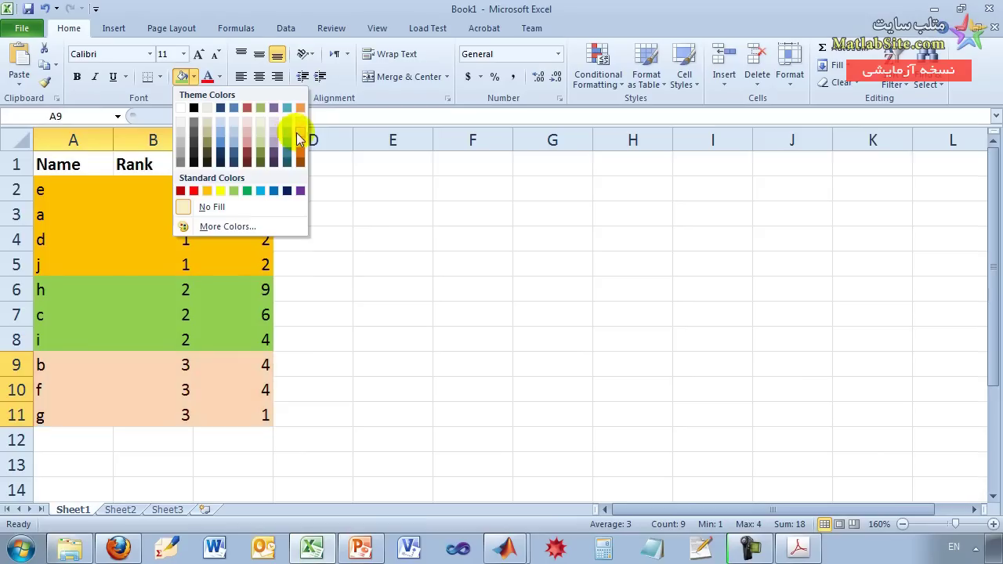
pyautogui.click(260, 192)
pyautogui.click(398, 340)
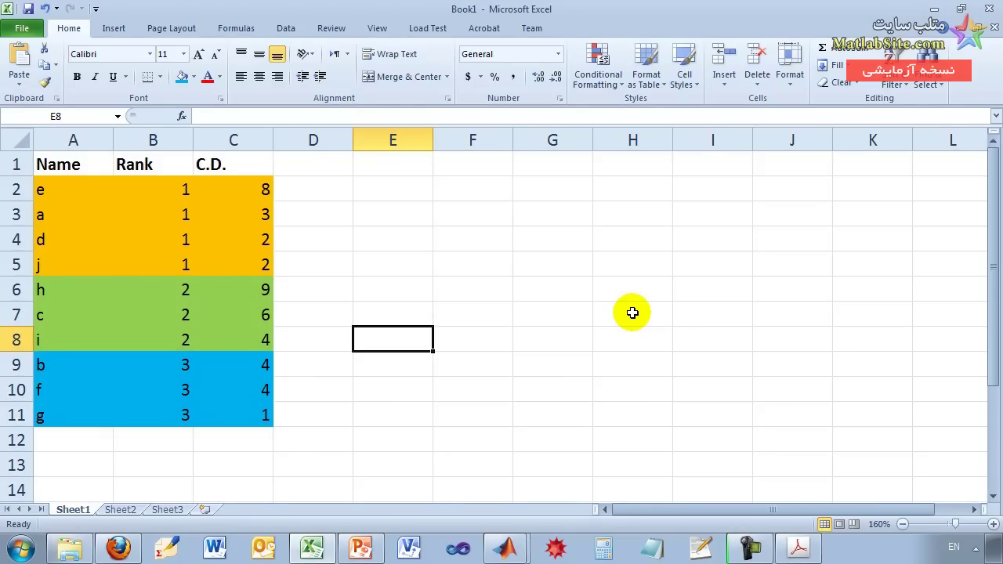
# - Examine the C.D. values of the rank 1 group and the first C.D. value of the rank 2 group
pyautogui.moveTo(234, 189); pyautogui.dragTo(235, 262)
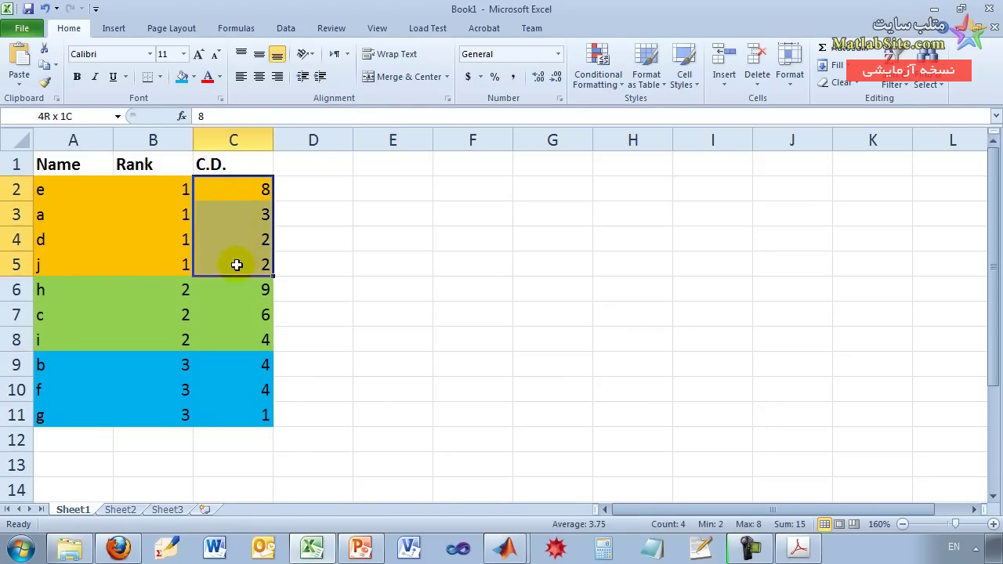
pyautogui.click(249, 189)
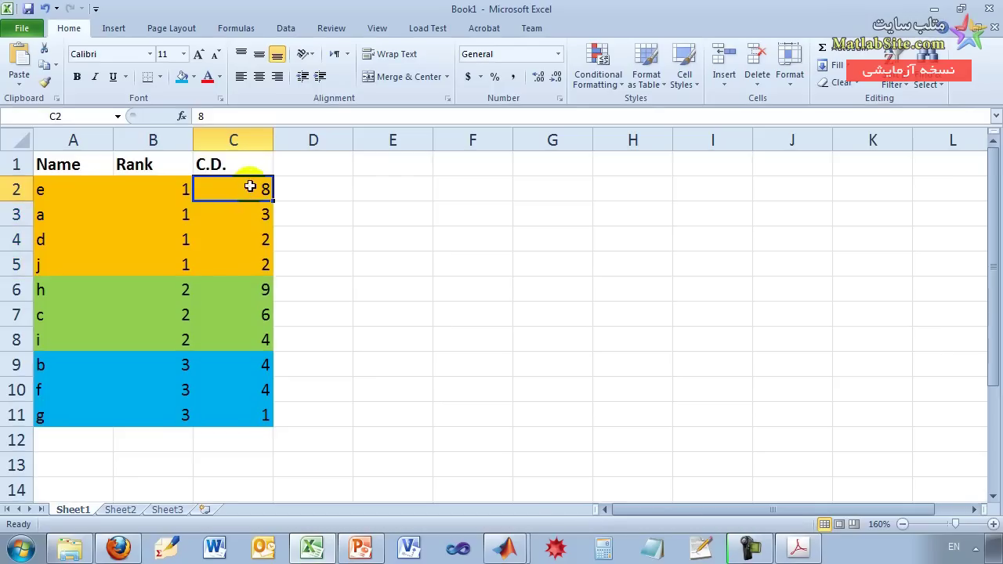
pyautogui.click(247, 290)
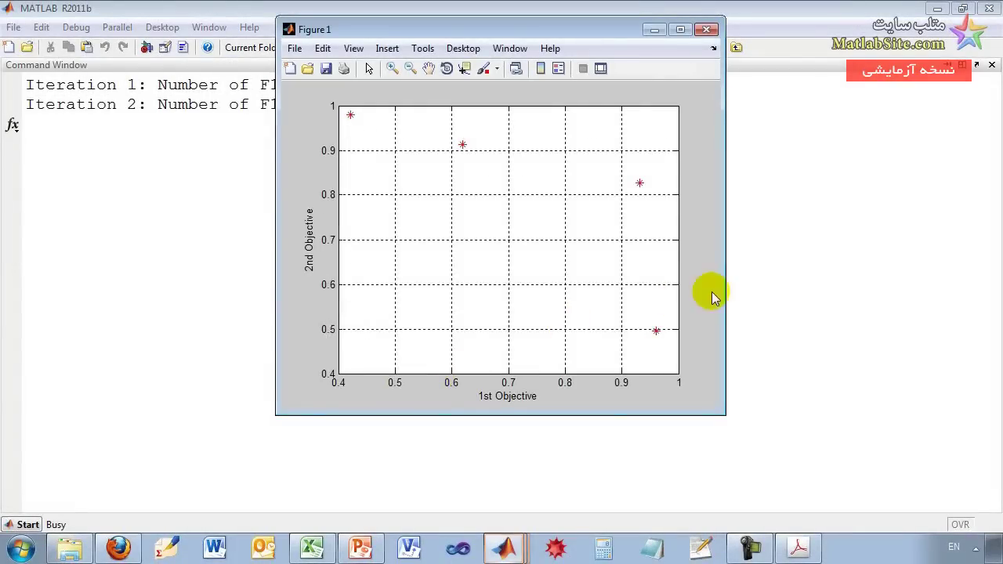
# - Move MATLAB's Figure 1 window aside, and examine MOP4's variable bounds, constants and objectives in the Multiobjective Optimization PDF in Acrobat
pyautogui.moveTo(570, 29); pyautogui.dragTo(784, 60)
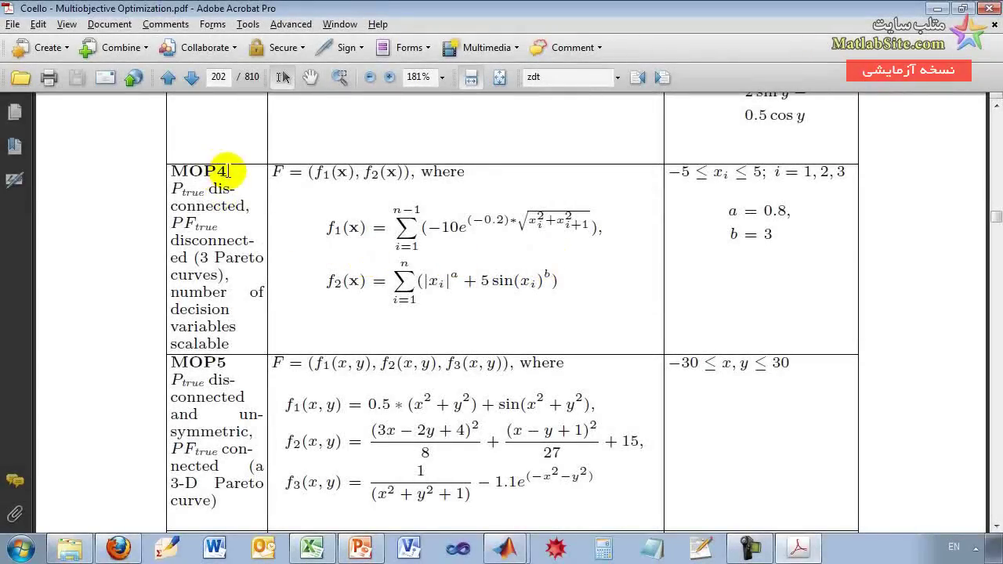
pyautogui.moveTo(228, 172); pyautogui.dragTo(171, 174)
pyautogui.click(196, 179)
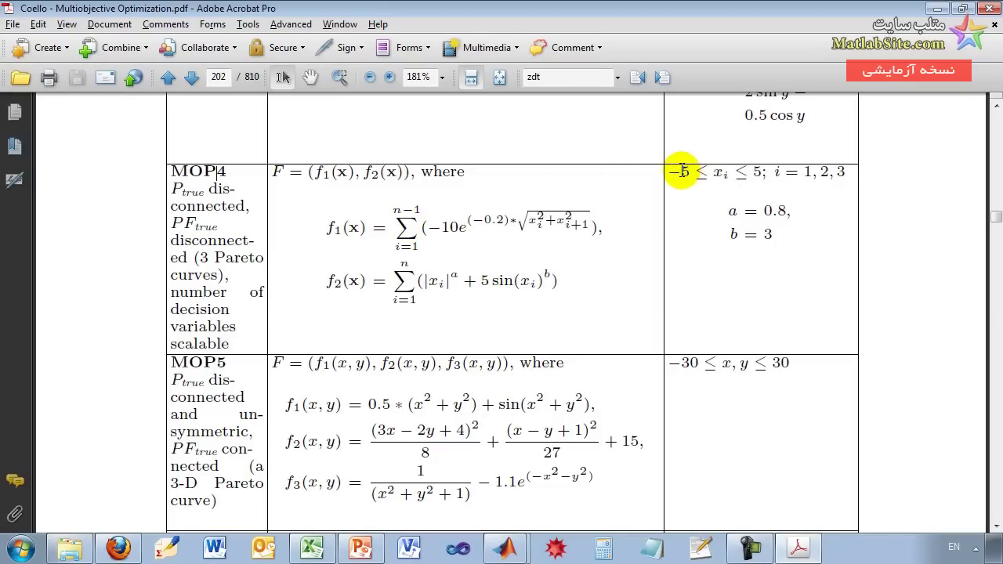
pyautogui.moveTo(679, 171); pyautogui.dragTo(711, 171)
pyautogui.click(713, 171)
pyautogui.moveTo(728, 210); pyautogui.dragTo(732, 234)
pyautogui.click(332, 228)
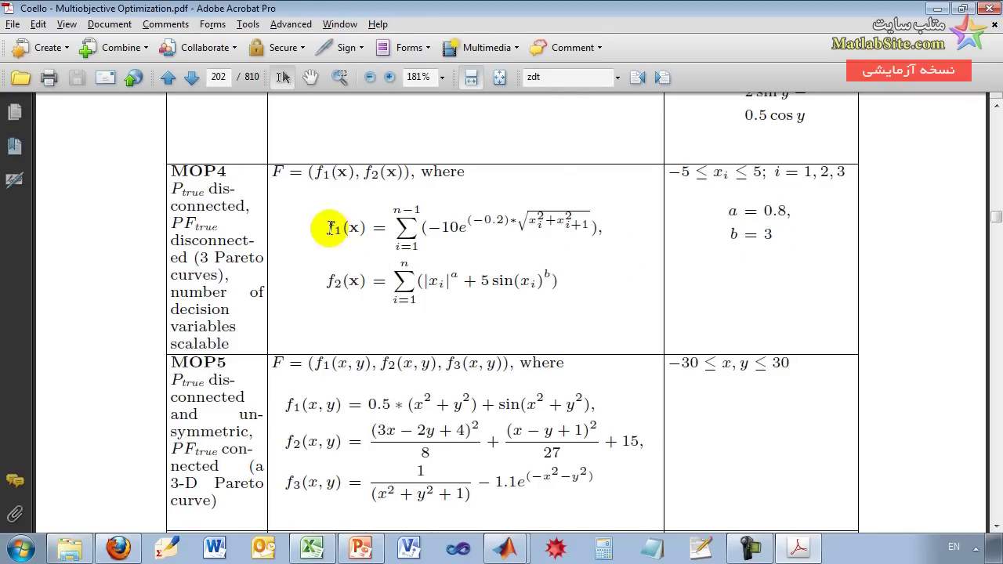
# - Switch to the MATLAB editor, copy the whole MOP2.m function into a new script and rename the function MOP4
pyautogui.click(506, 540)
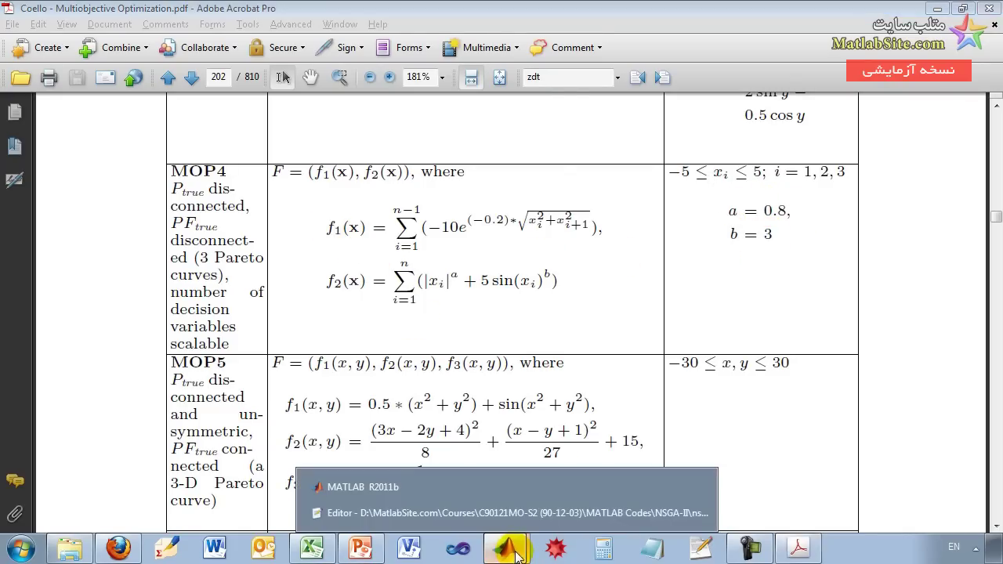
pyautogui.click(506, 516)
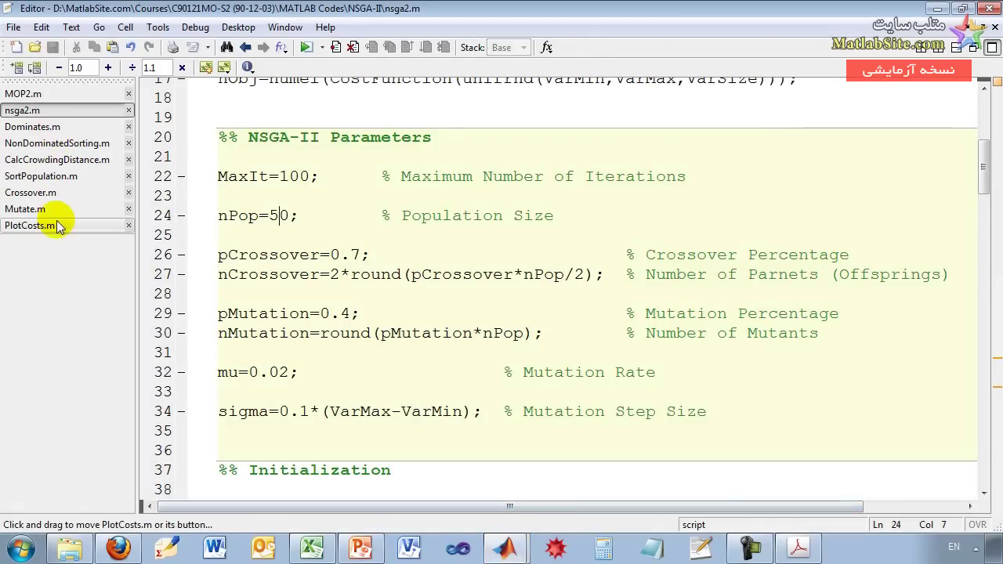
pyautogui.click(39, 94)
pyautogui.hotkey('ctrl', 'a')
pyautogui.hotkey('ctrl', 'c')
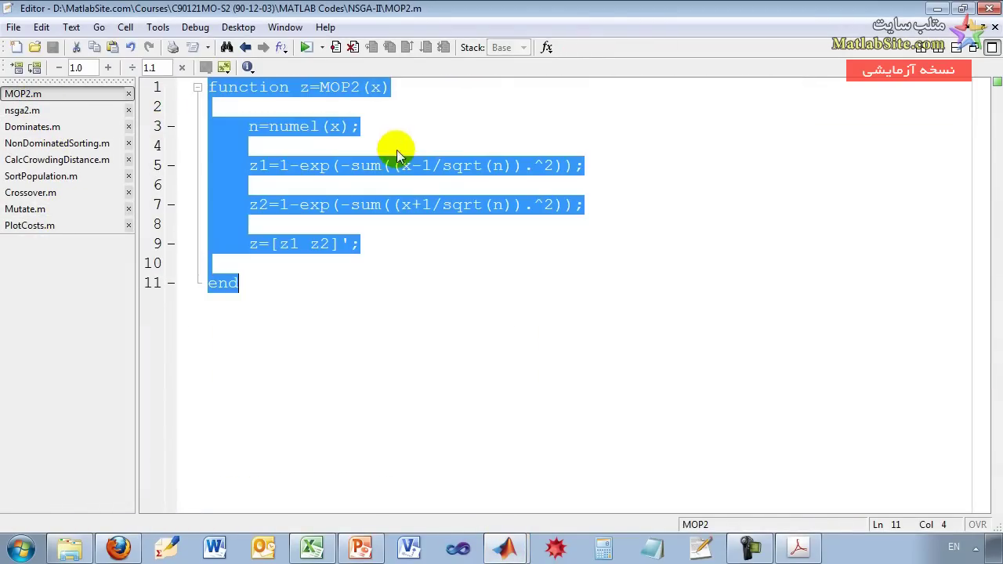
pyautogui.hotkey('ctrl', 'n')
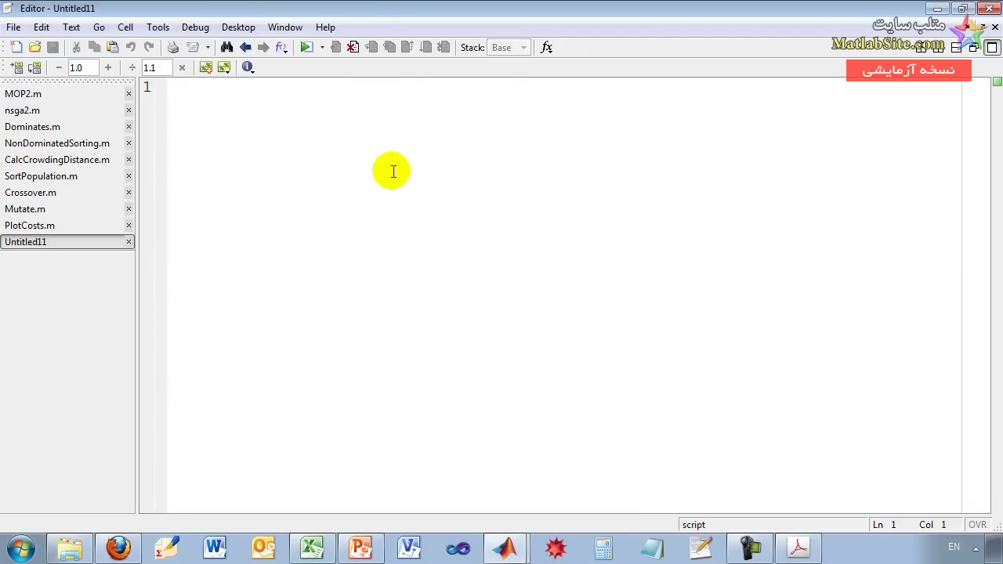
pyautogui.press('Return')
pyautogui.hotkey('ctrl', 'v')
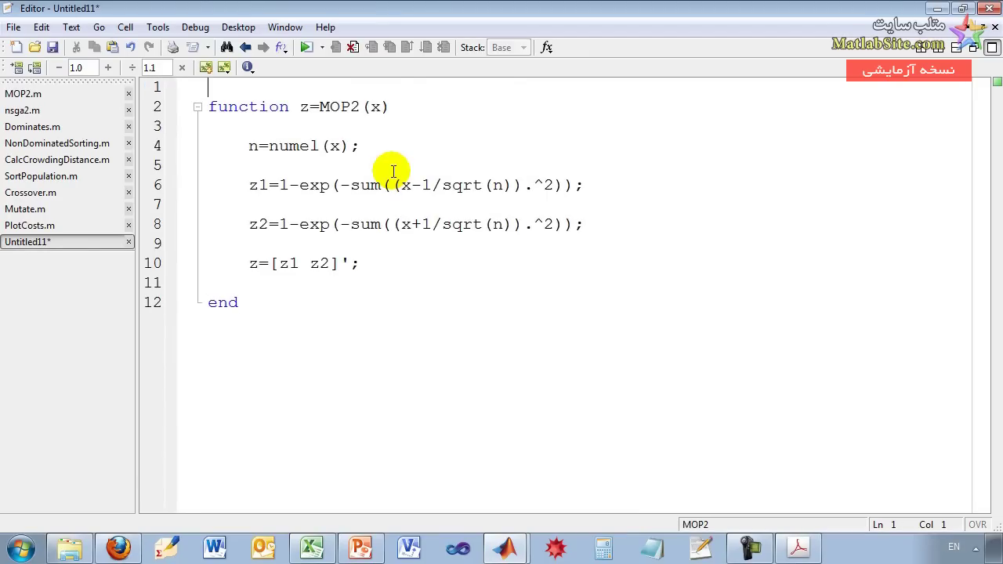
pyautogui.press('Delete')
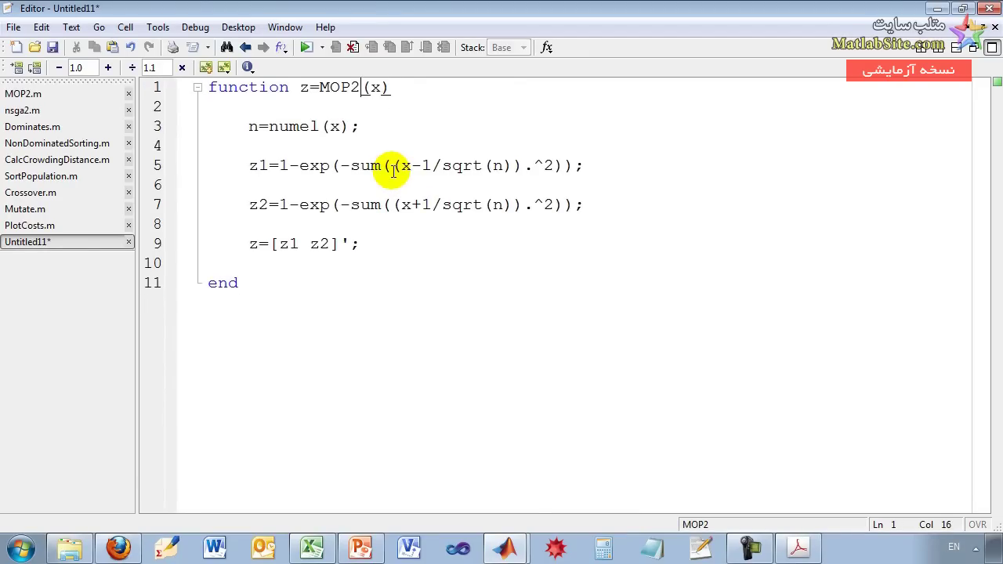
# - Check the first objective's upper summation limit in the PDF, and define a=0.8 and b=3 below n=numel(x) in the MOP4 function
pyautogui.hotkey('alt', 'Tab')
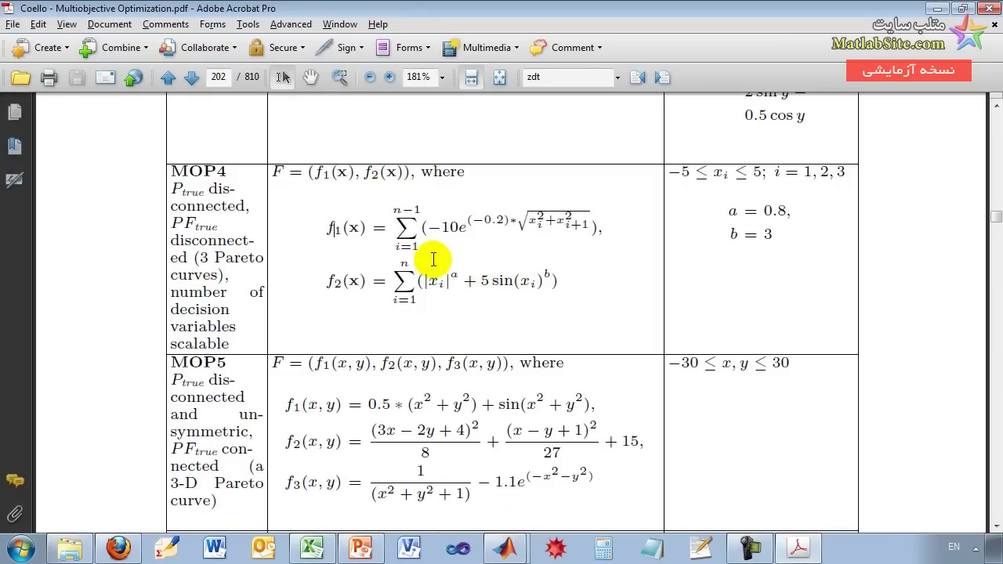
pyautogui.moveTo(394, 208); pyautogui.dragTo(420, 210)
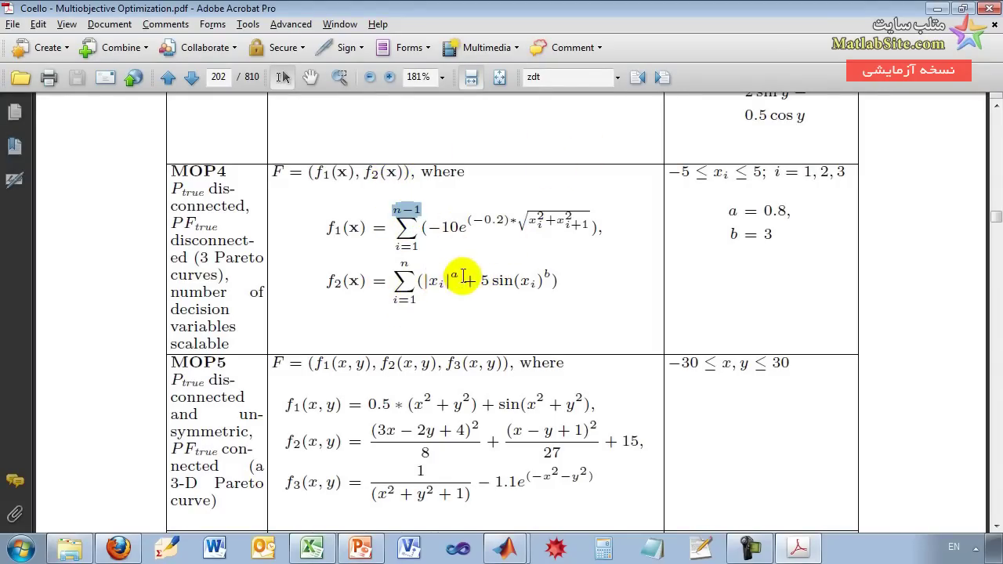
pyautogui.hotkey('alt', 'Tab')
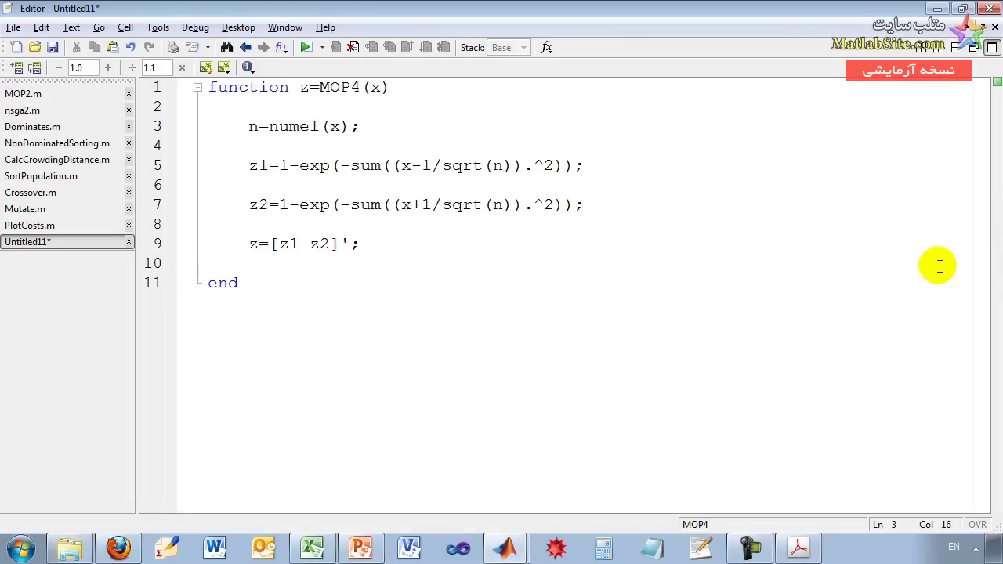
pyautogui.press('Return')
pyautogui.press('Return')
pyautogui.write('a=0.')
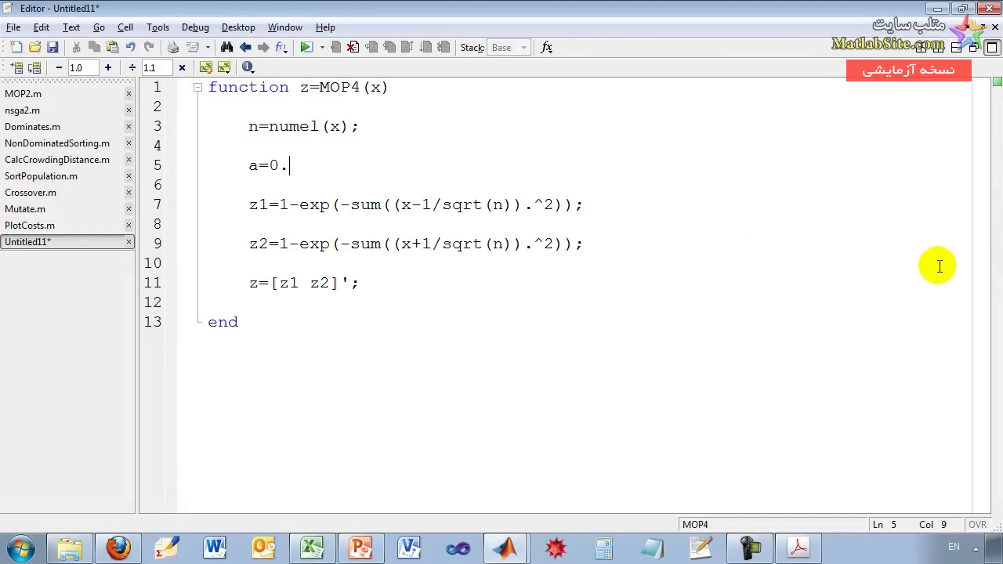
pyautogui.press('Return')
pyautogui.press('Return')
pyautogui.write('b=3;')
pyautogui.press('Return')
pyautogui.press('Return')
pyautogui.hotkey('alt', 'Tab')
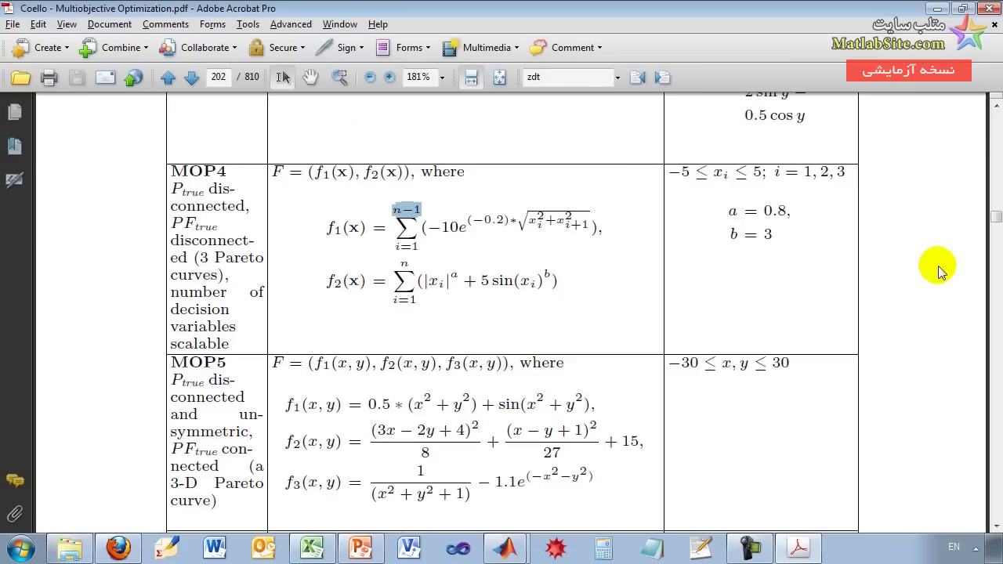